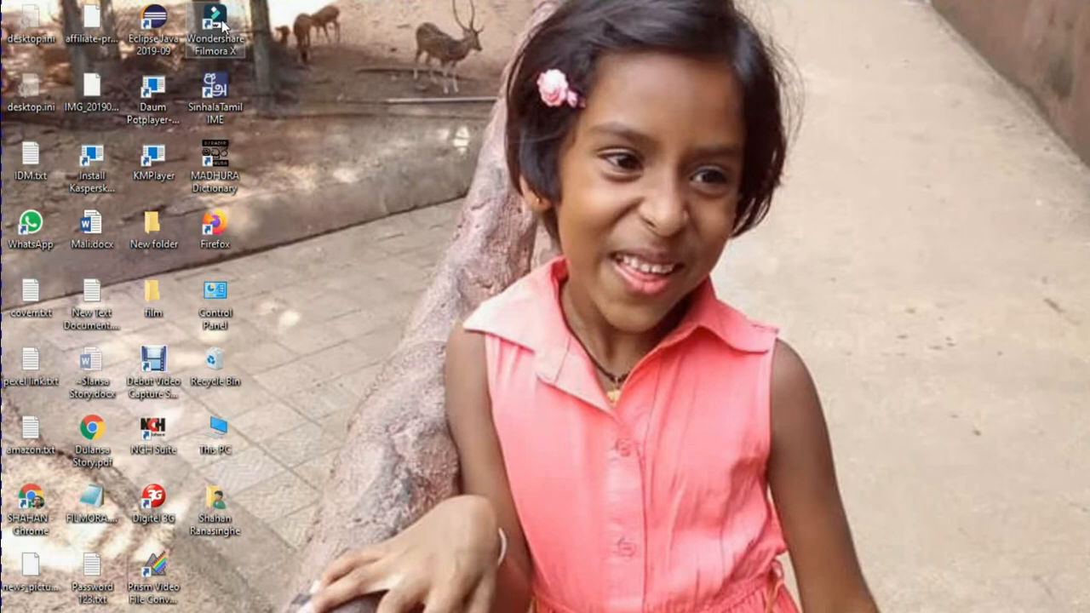
Switch to Wondershare Filmora and create a new project with the 16:9 widescreen aspect ratio.
double_click(215, 26)
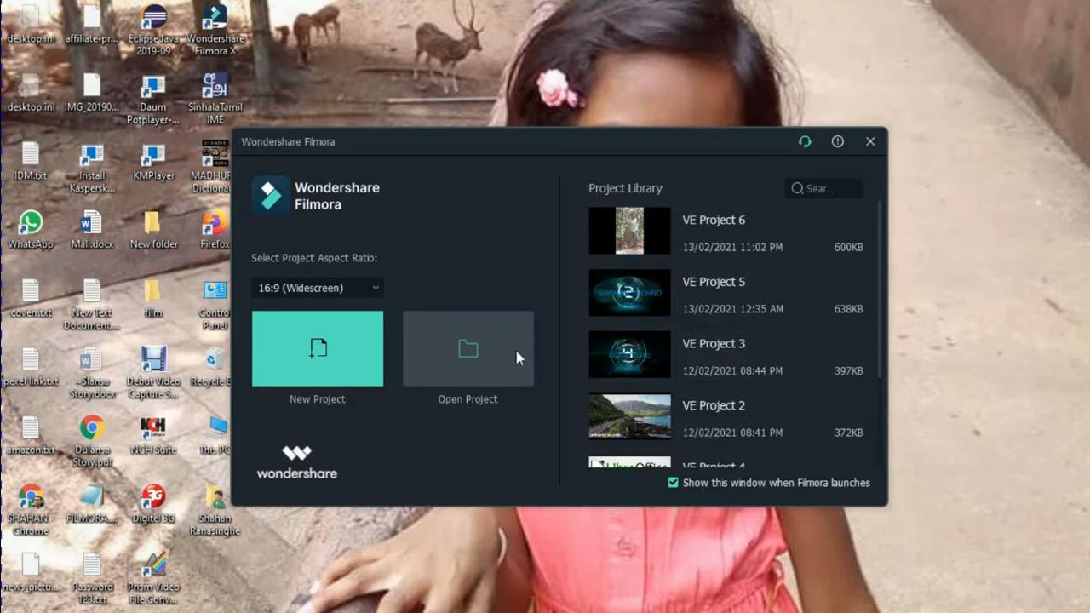
left_click(326, 348)
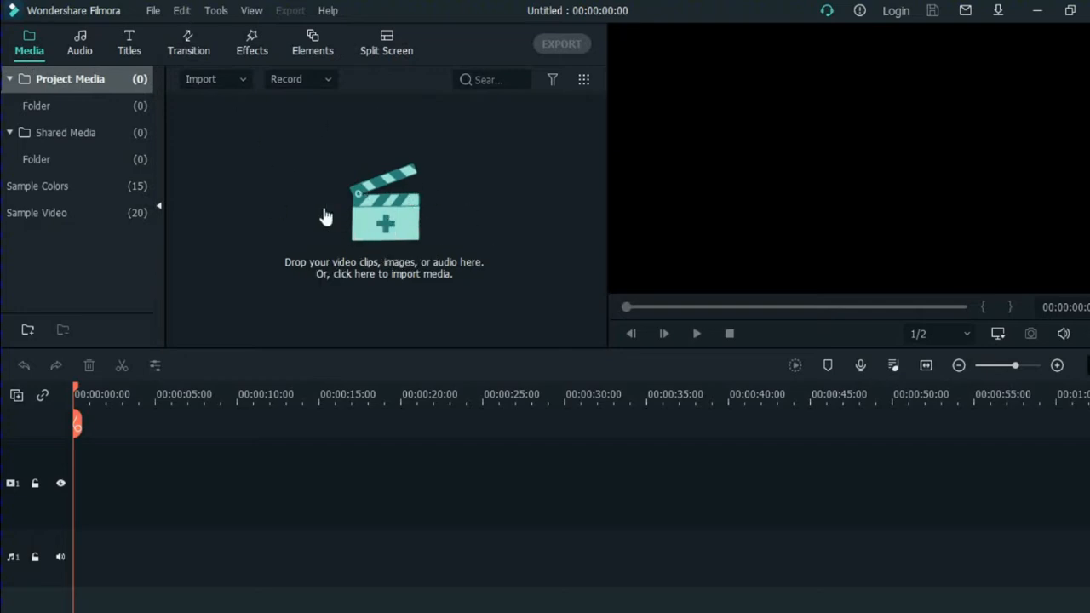
Import video_5.mp4 from the film folder on the Desktop into the project media.
left_click(369, 229)
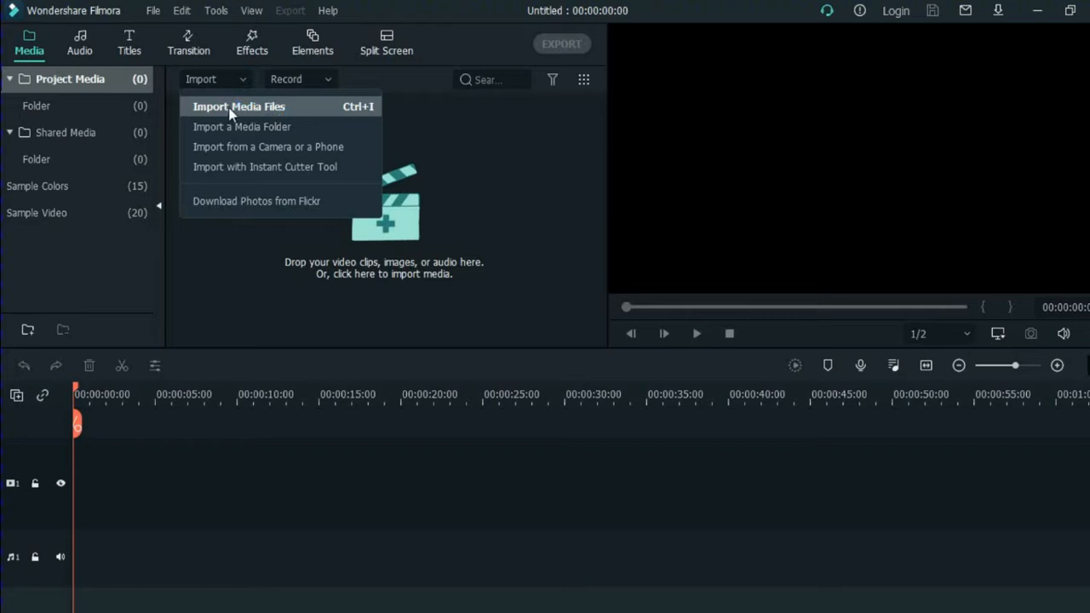
left_click(281, 109)
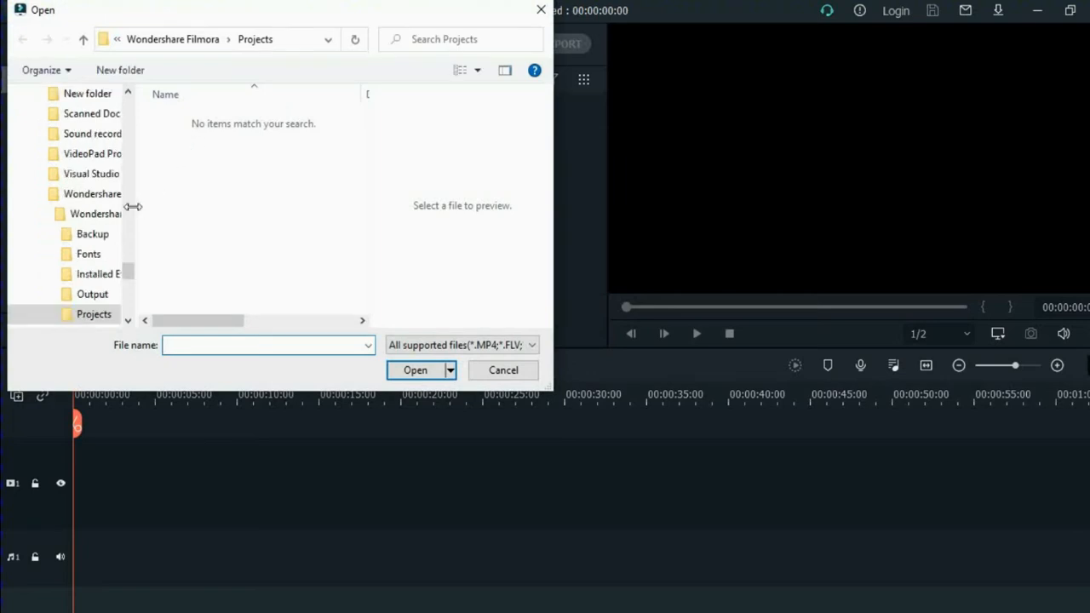
left_click_drag(128, 274, 126, 102)
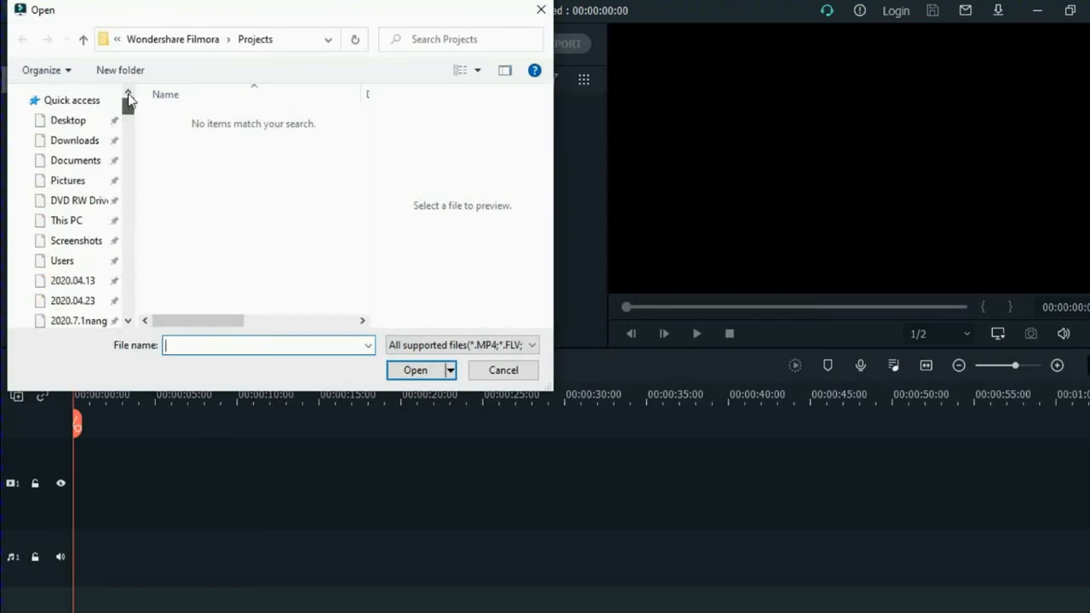
left_click(70, 120)
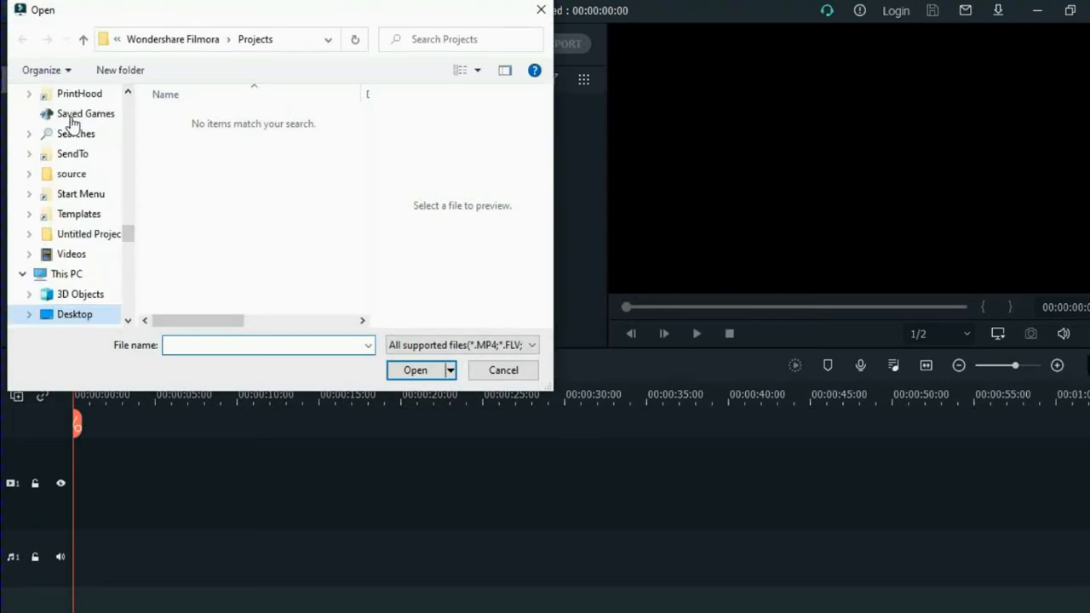
double_click(192, 132)
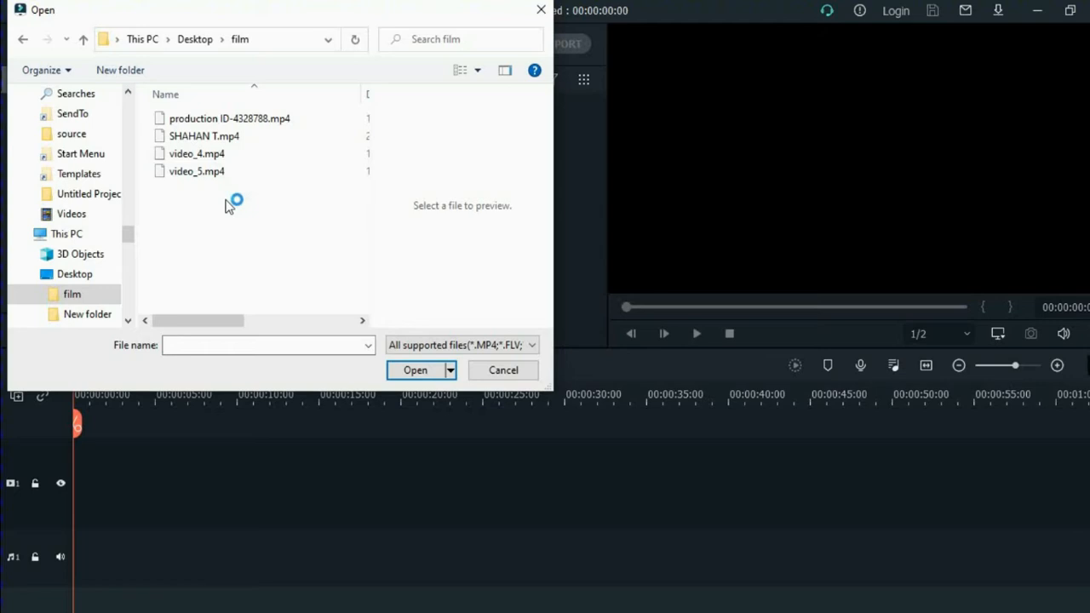
left_click(190, 174)
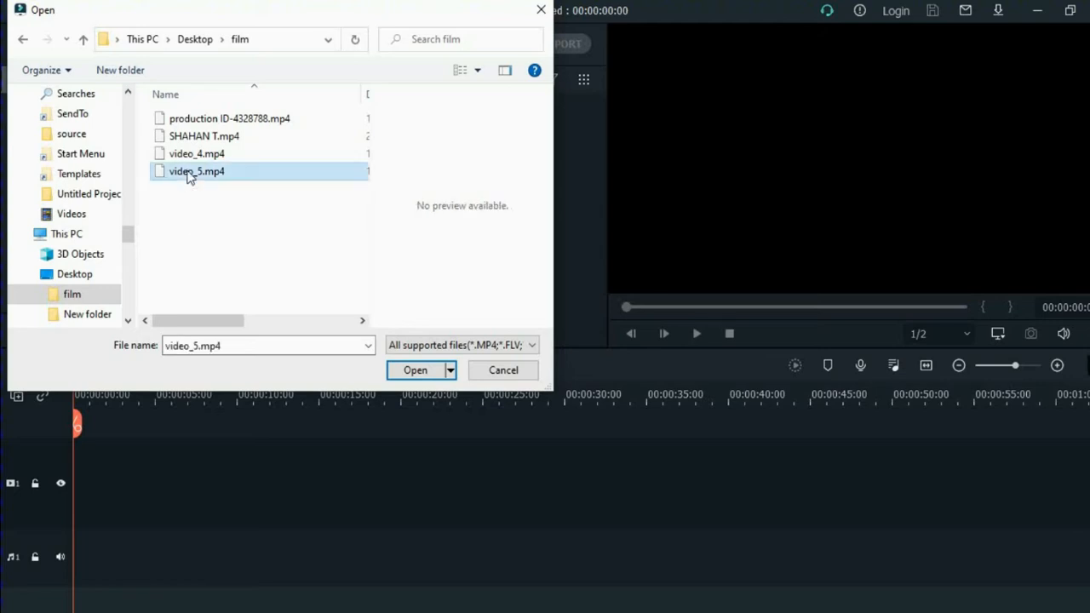
left_click(415, 371)
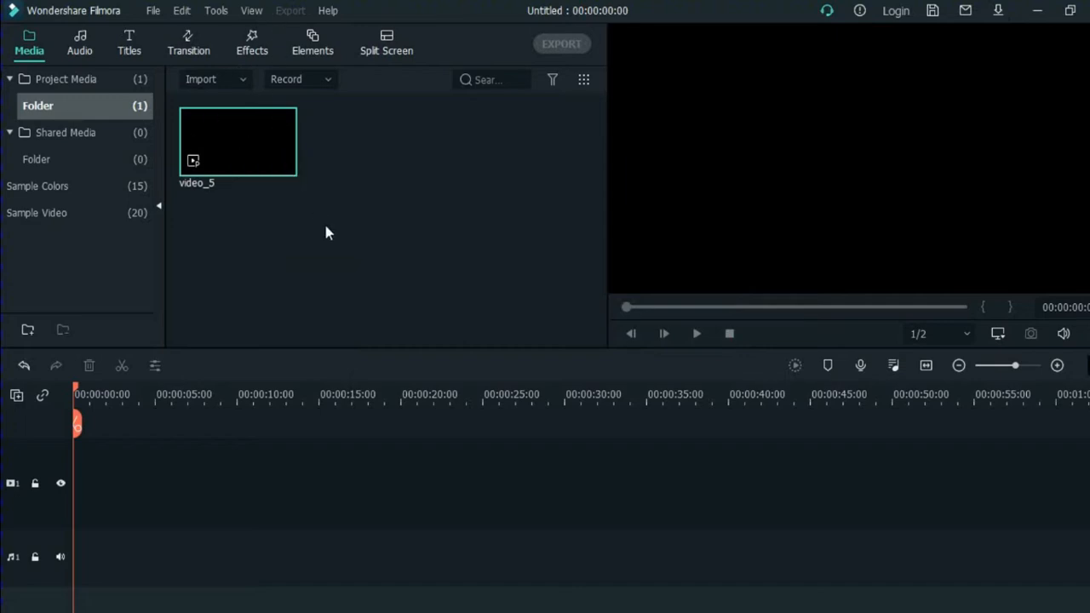
Import the film folder's other three videos: production ID-4328788.mp4, the channel intro clip and video_4.mp4.
left_click(238, 80)
left_click(230, 108)
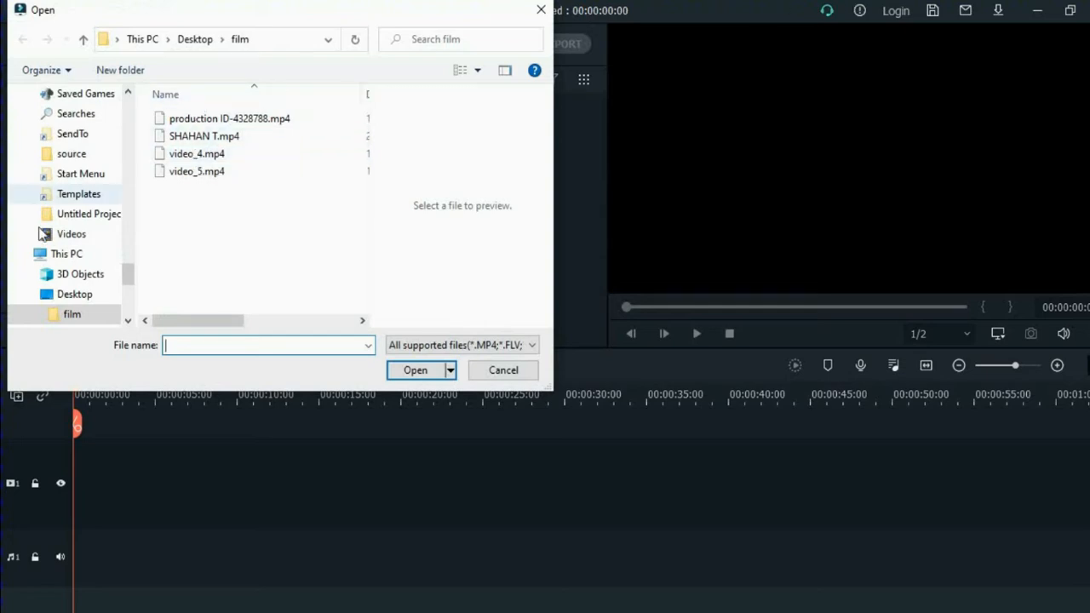
left_click(196, 117)
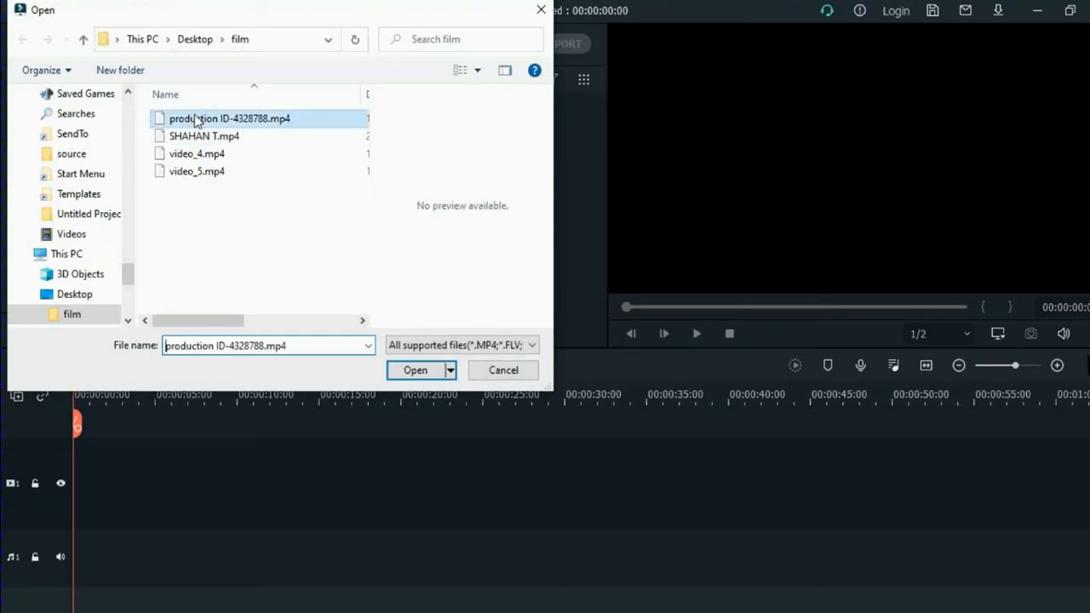
left_click_drag(196, 118, 194, 155)
left_click(197, 154, "shift")
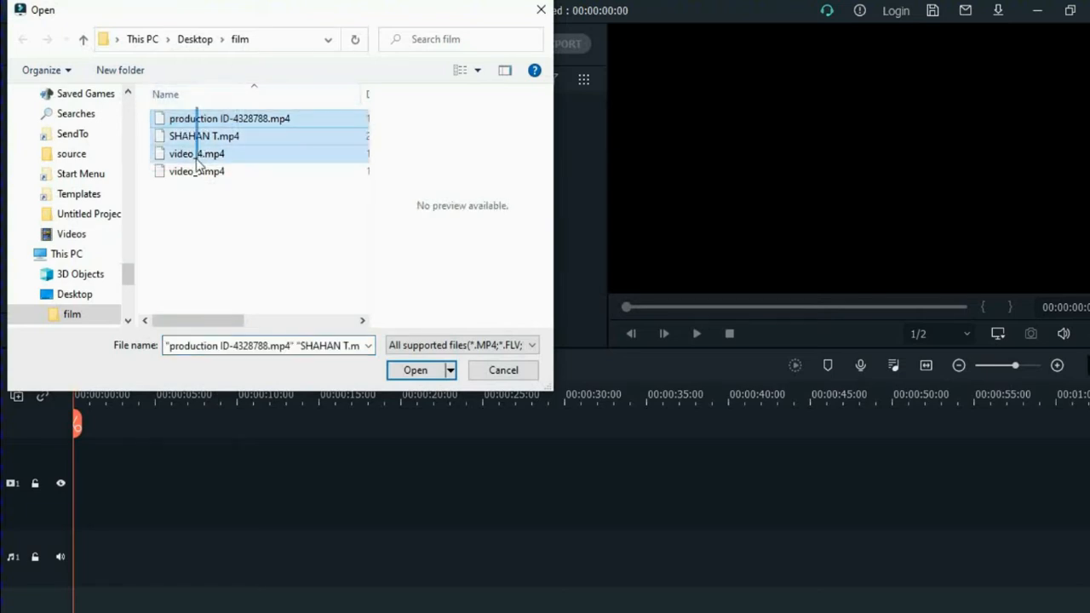
left_click(417, 371)
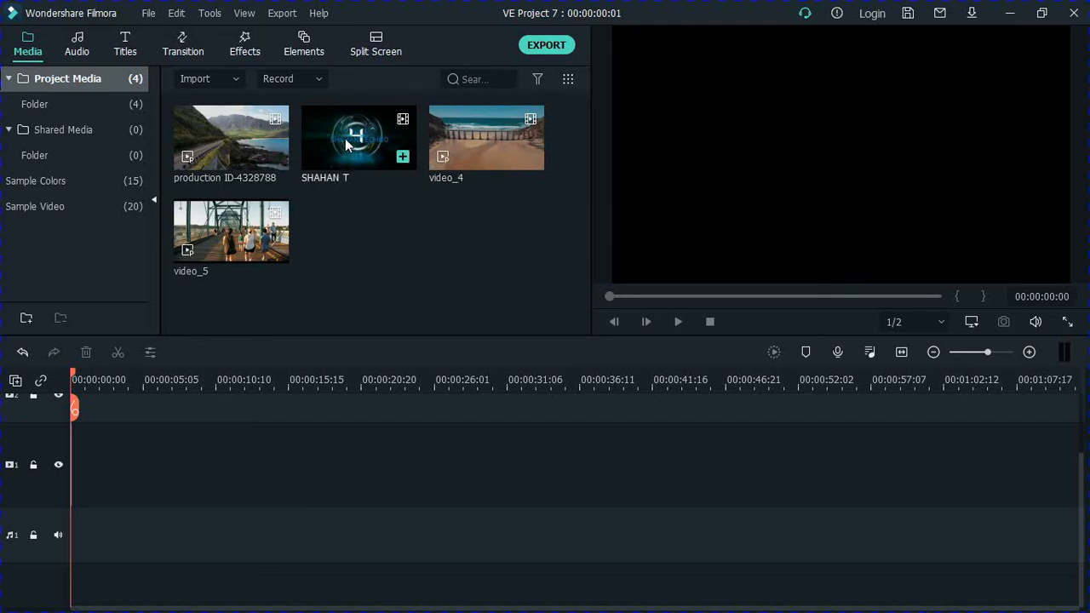
Place the channel intro, video_5, video_4 and production ID-4328788 back to back in that order on video track 1.
left_click_drag(346, 145, 76, 467)
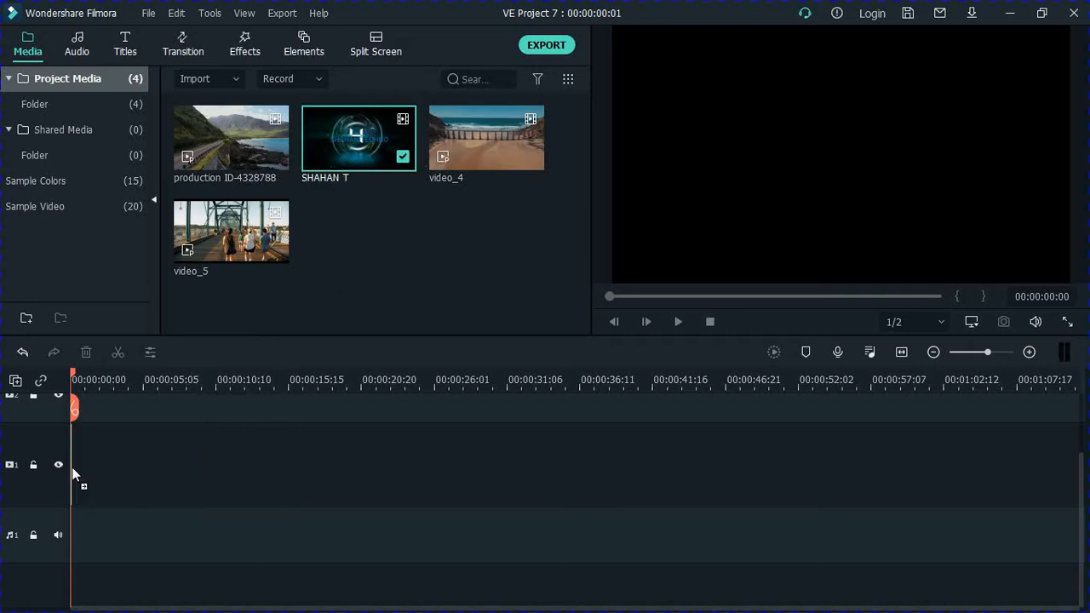
mouse_move(255, 139)
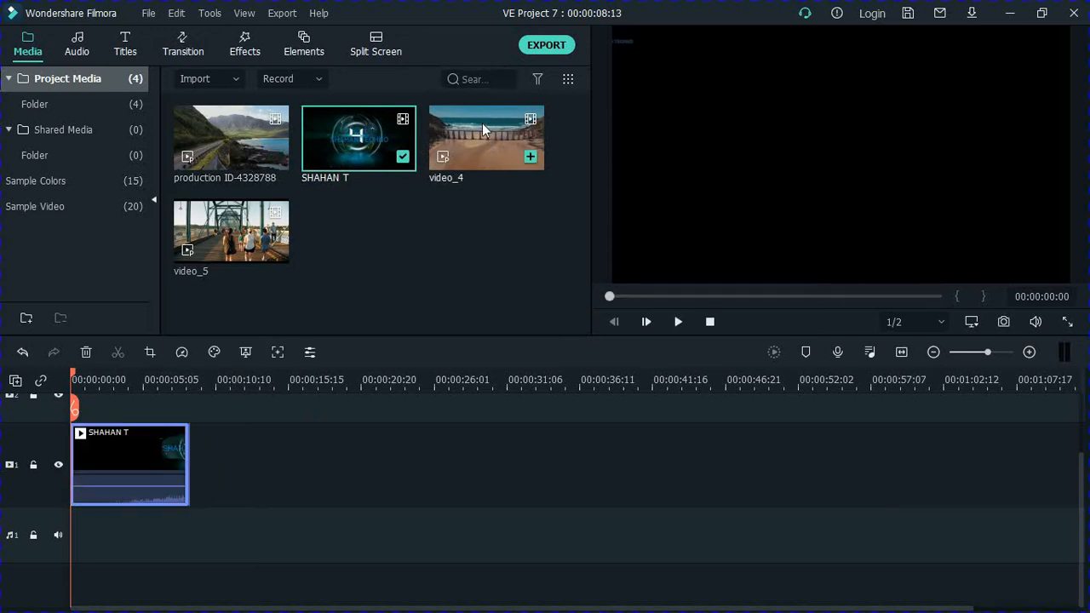
left_click_drag(482, 123, 375, 434)
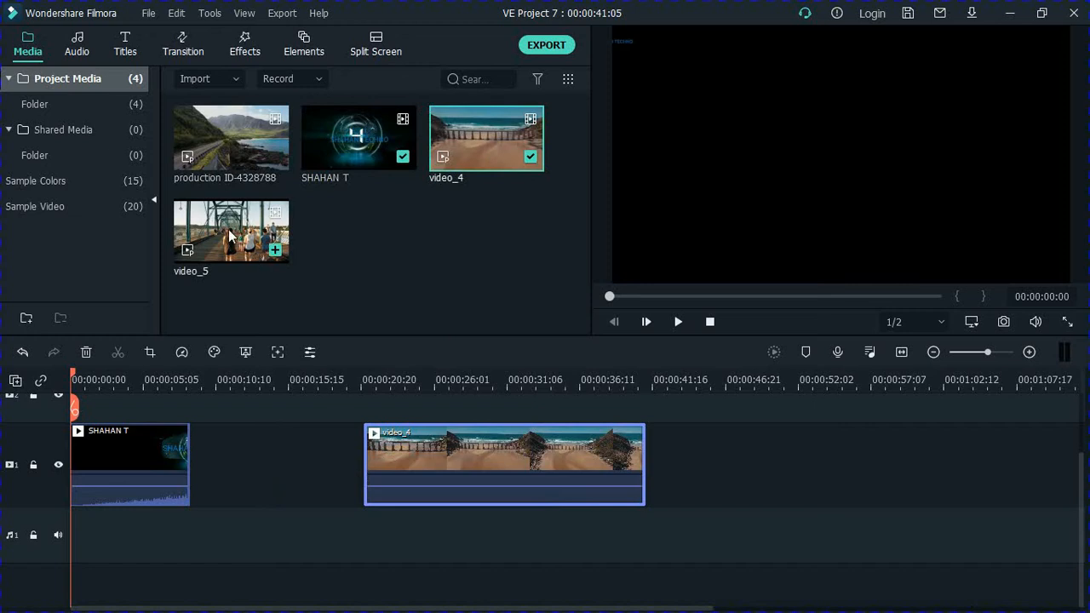
left_click_drag(229, 237, 189, 466)
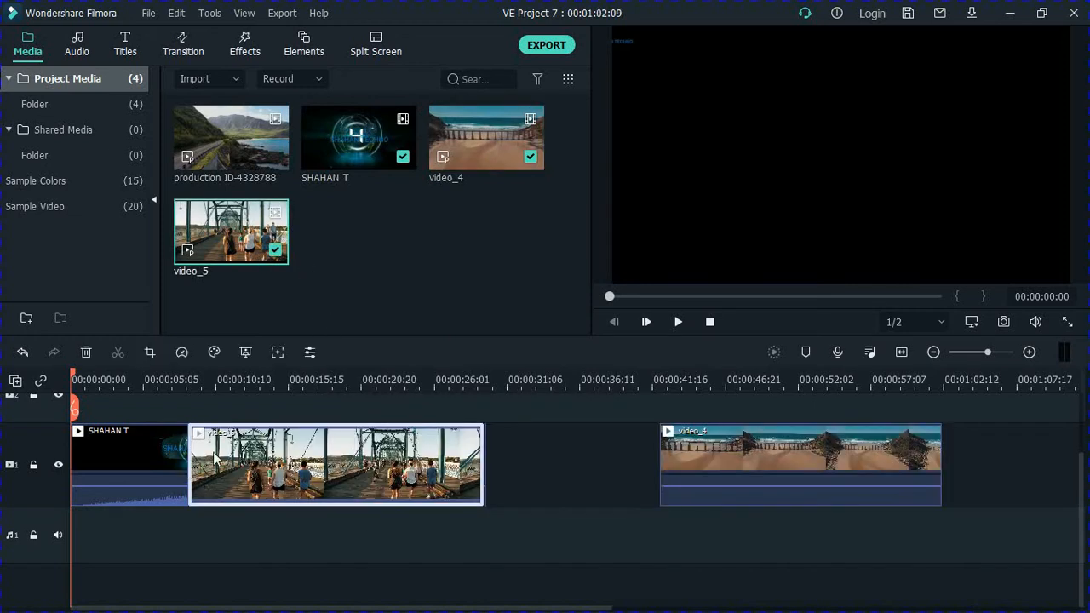
left_click_drag(727, 460, 552, 485)
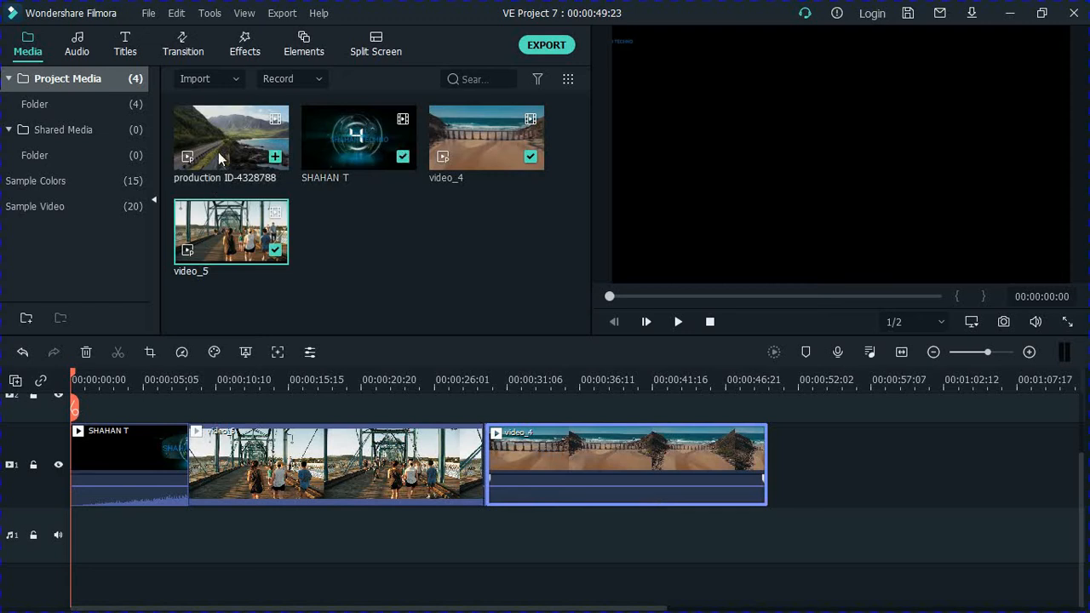
left_click_drag(209, 149, 770, 442)
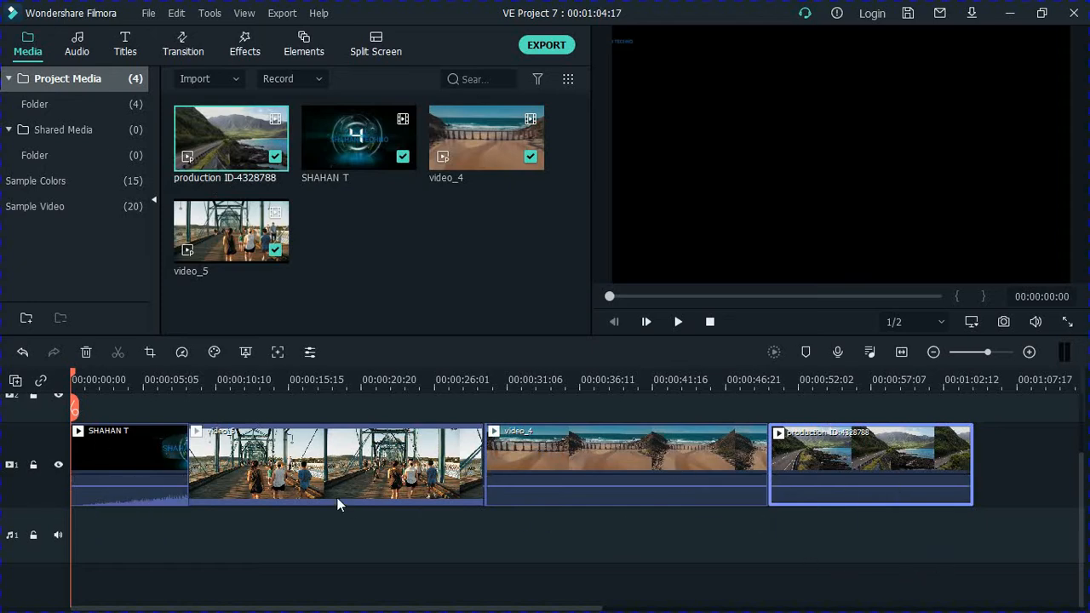
Preview the intro clip on the timeline and return the playhead to the start.
left_click(677, 322)
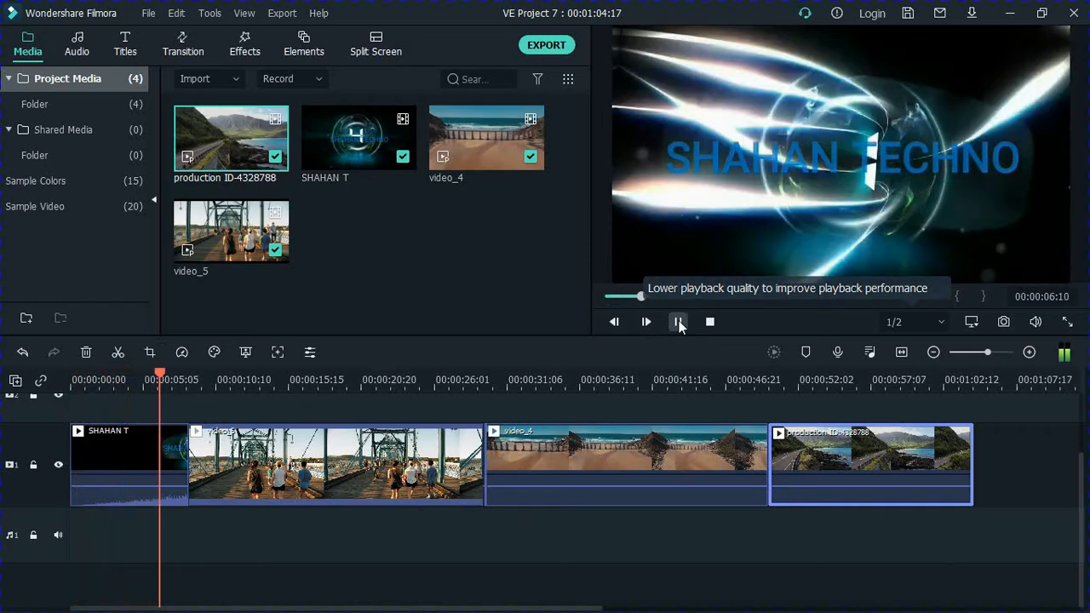
left_click(679, 322)
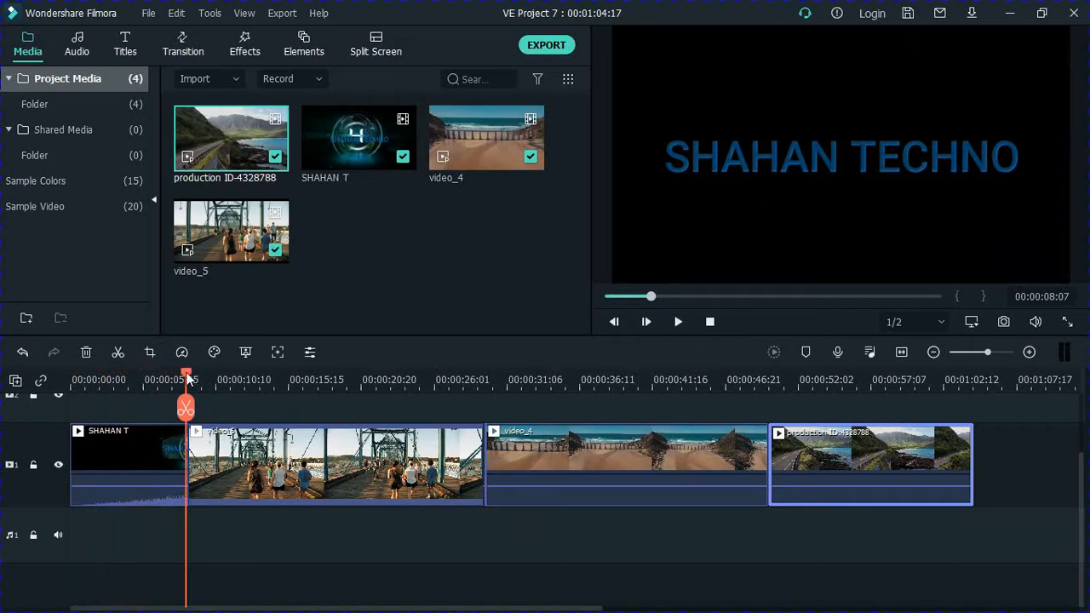
left_click_drag(186, 379, 72, 379)
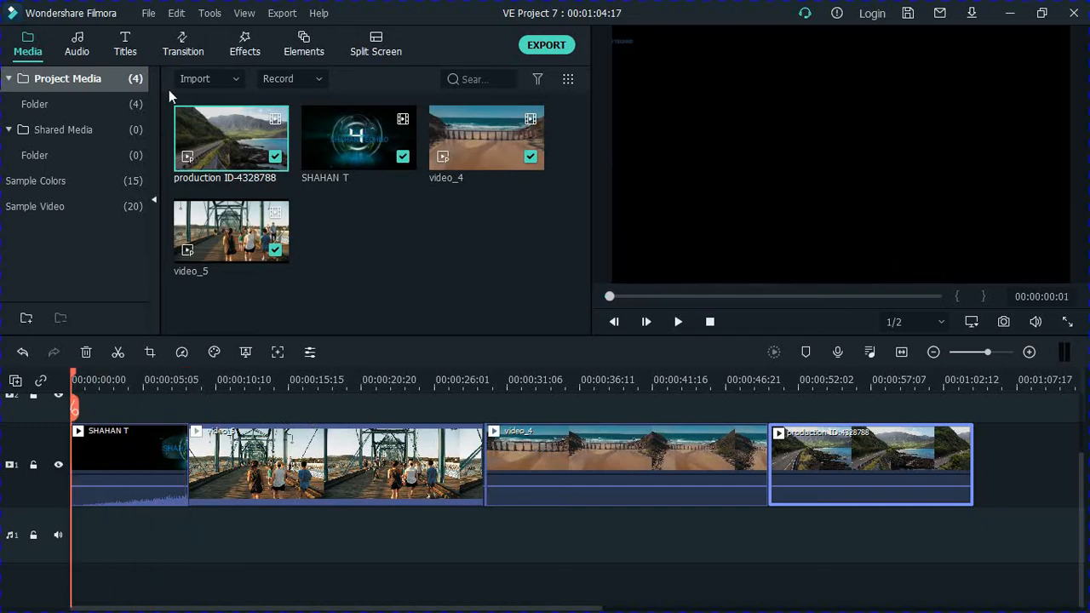
Add the Default Lowerthird title to video track 2 at the start of video_5 and extend it to the end of the last clip.
left_click(125, 51)
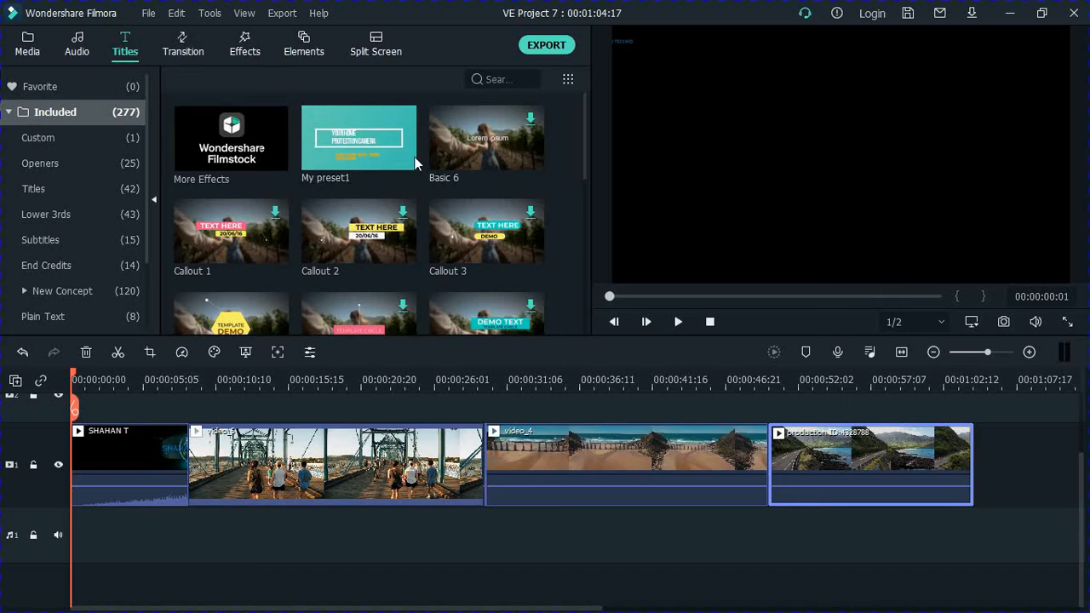
left_click_drag(585, 125, 585, 268)
scroll(582, 265, "down", 6)
scroll(583, 275, "down", 5)
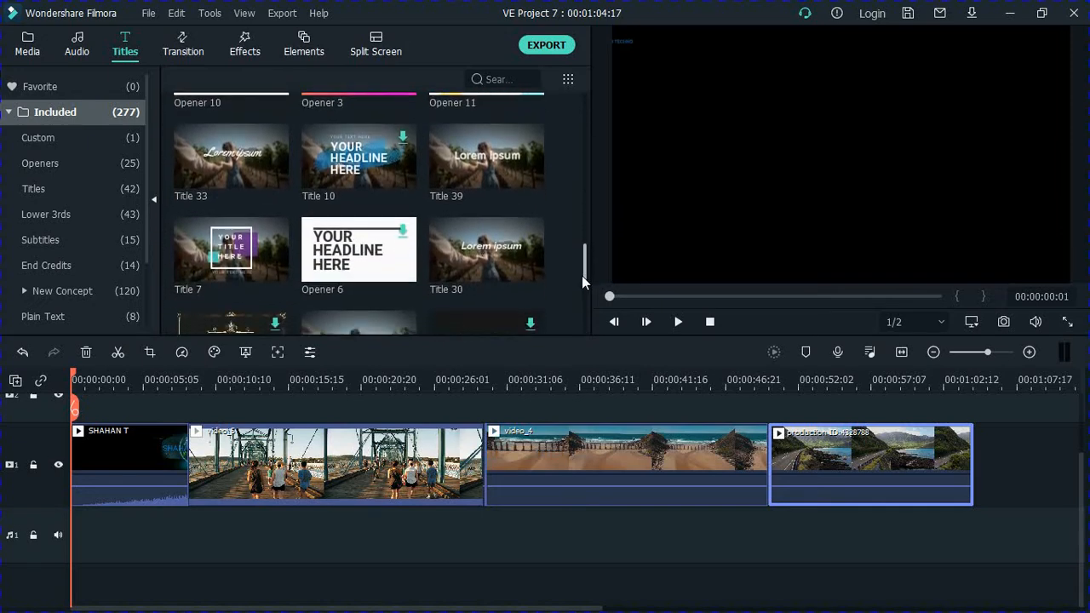
scroll(573, 305, "down", 1)
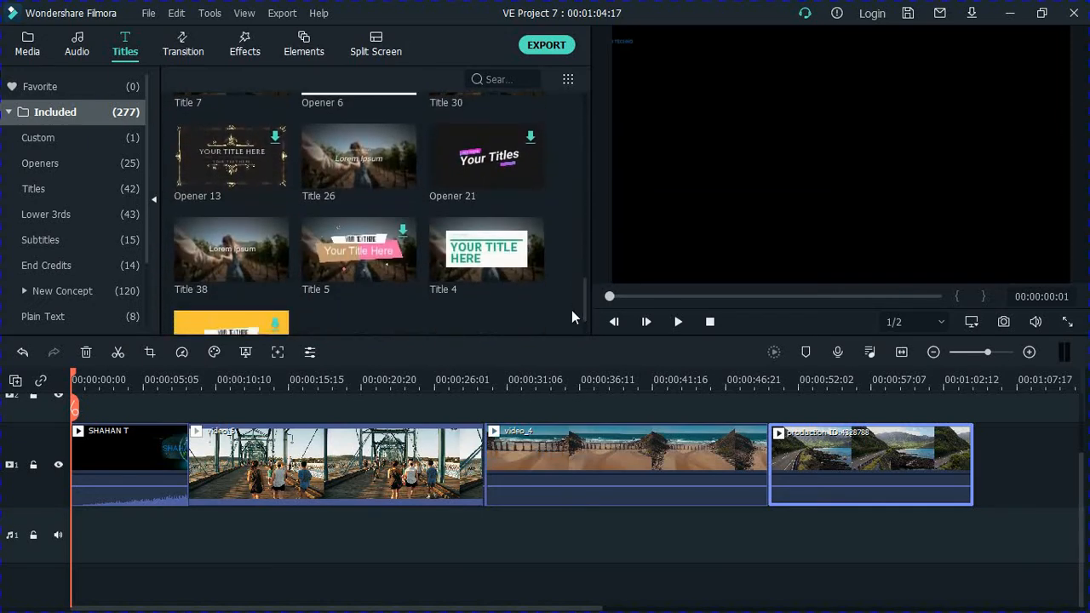
left_click_drag(585, 297, 577, 205)
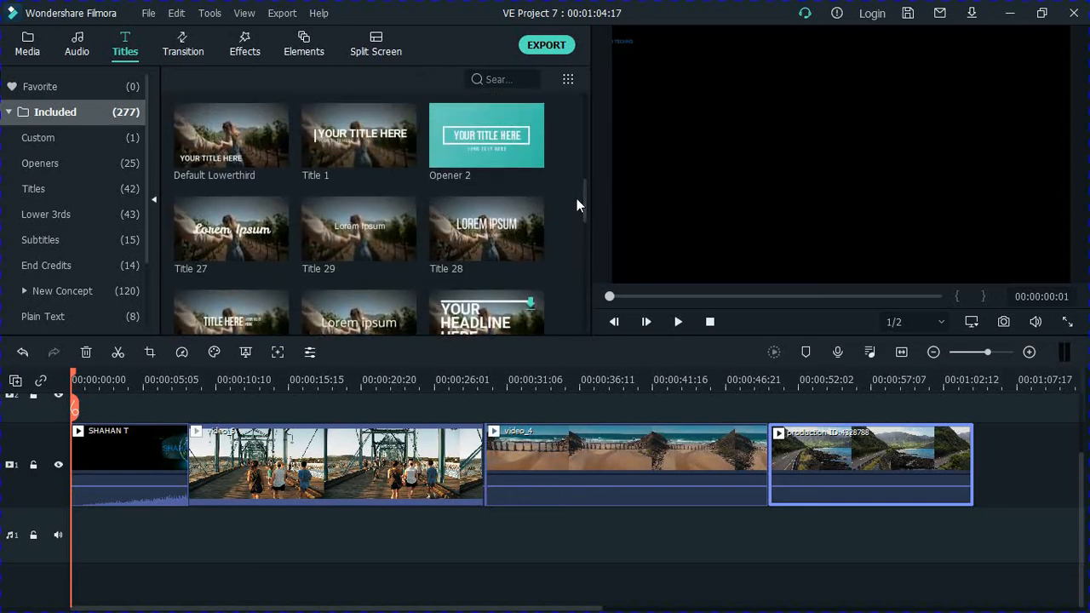
left_click(235, 155)
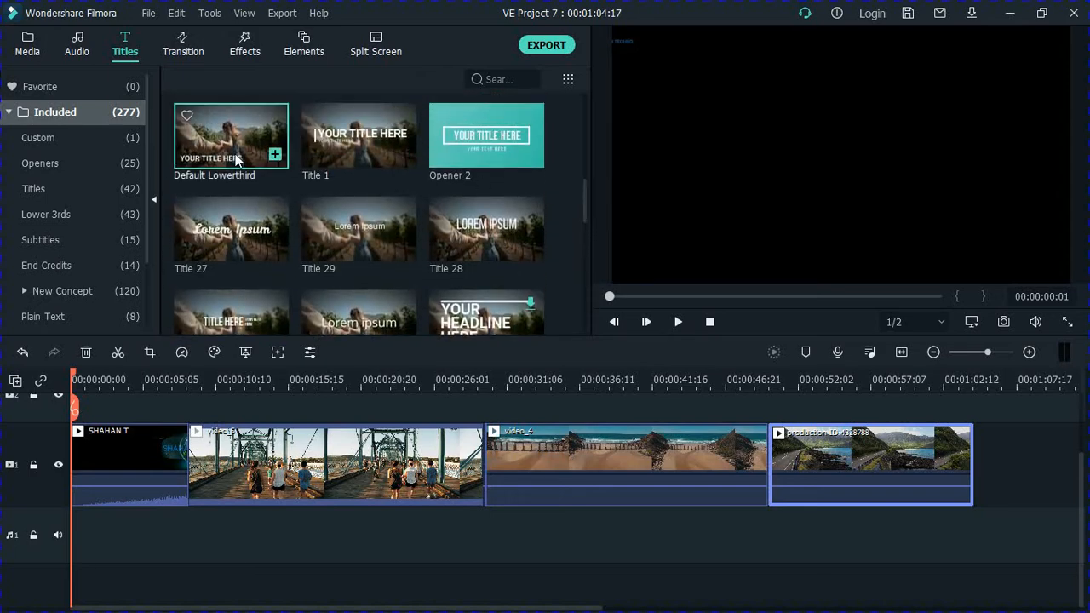
left_click_drag(233, 144, 190, 408)
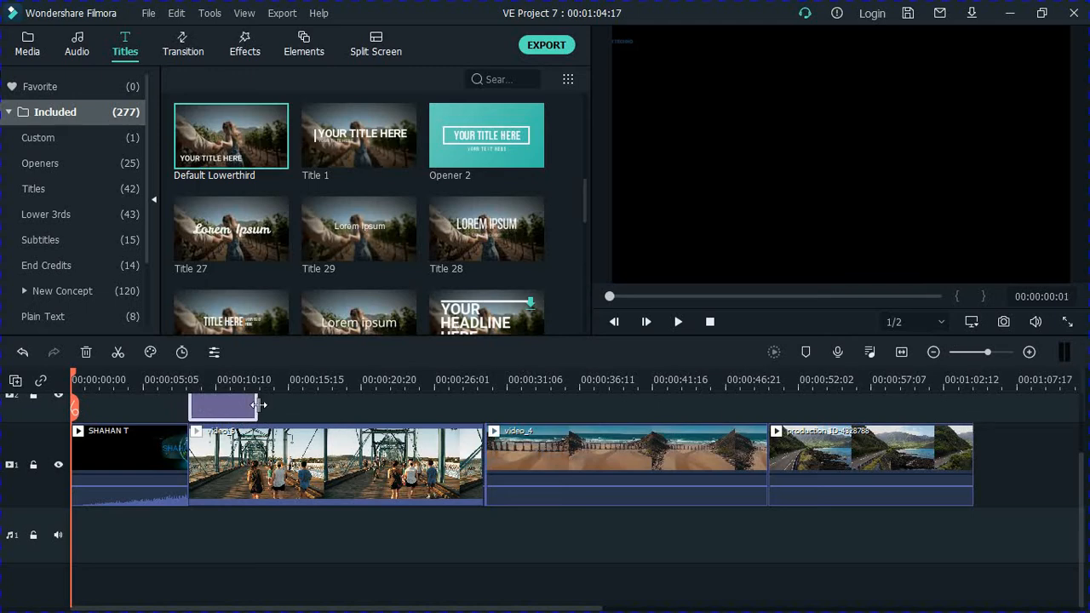
left_click_drag(258, 406, 975, 479)
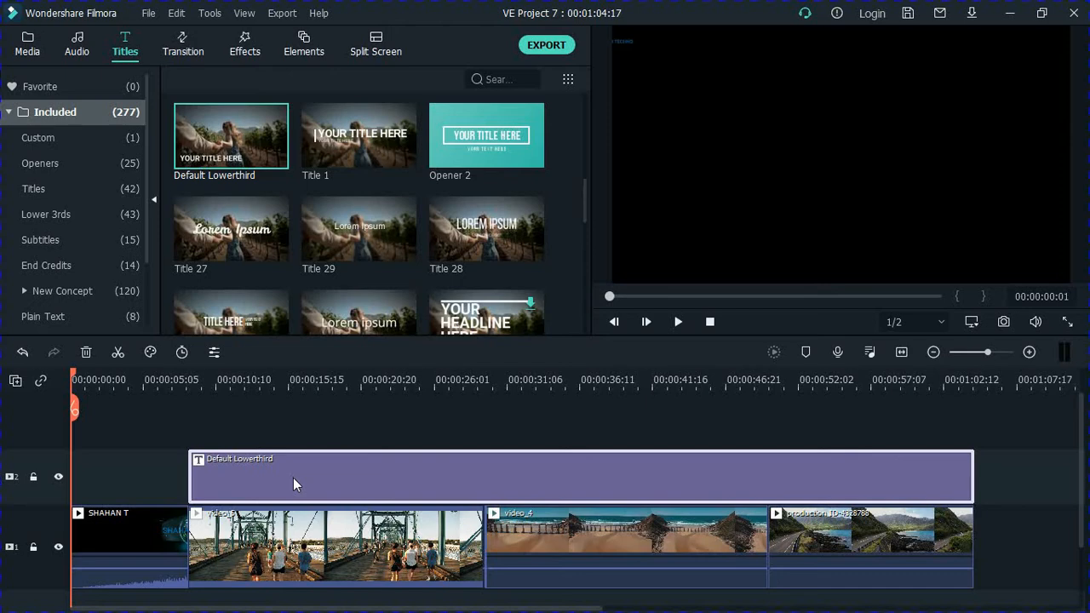
Replace the Default Lowerthird title's placeholder text with "SHAHAN TECHNO".
double_click(239, 492)
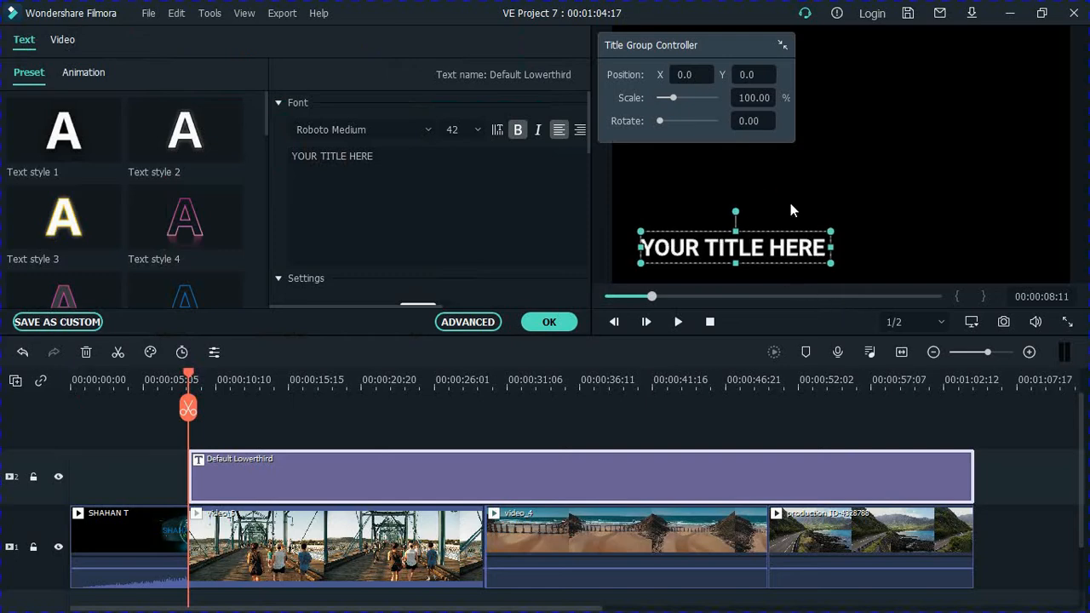
left_click(381, 157)
key("BackSpace")
key("BackSpace")
key("BackSpace")
key("BackSpace")
key("BackSpace")
key("BackSpace")
key("BackSpace")
key("BackSpace")
key("BackSpace")
key("BackSpace")
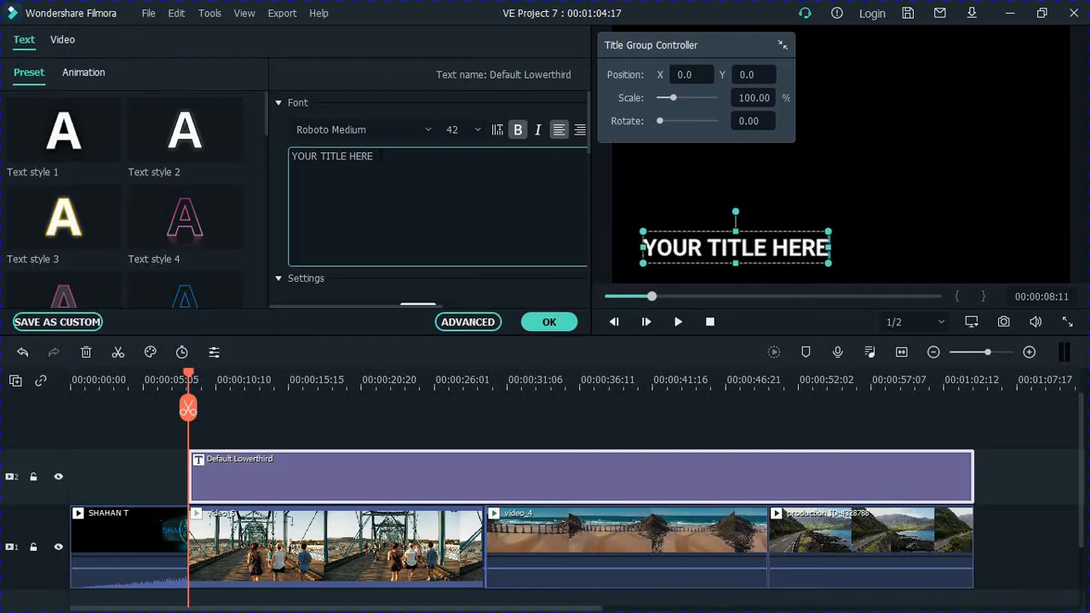
key("BackSpace")
key("BackSpace")
key("BackSpace")
key("BackSpace")
key("BackSpace")
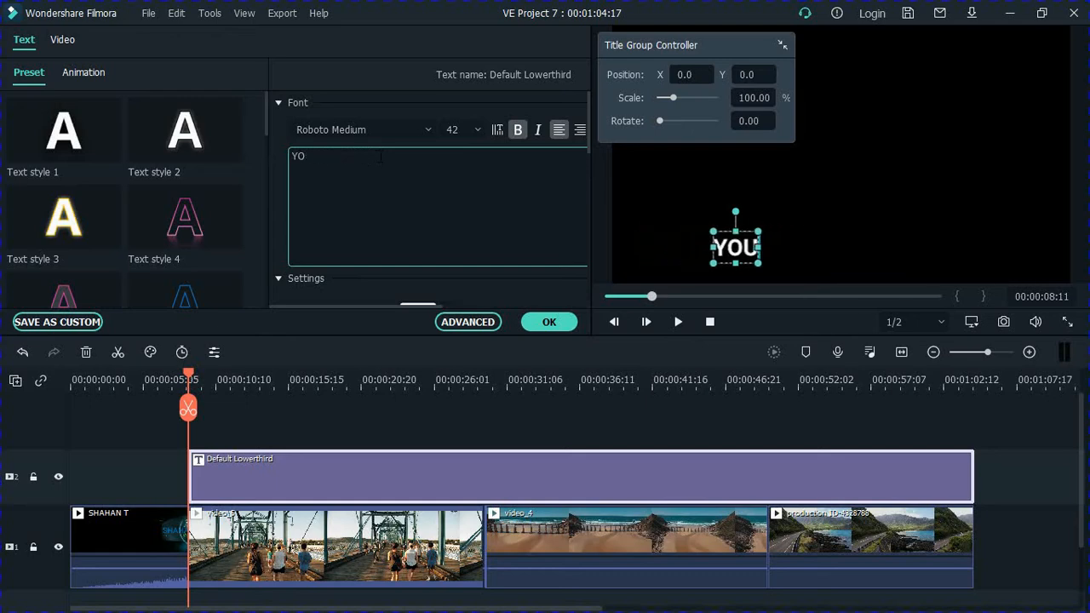
type("S")
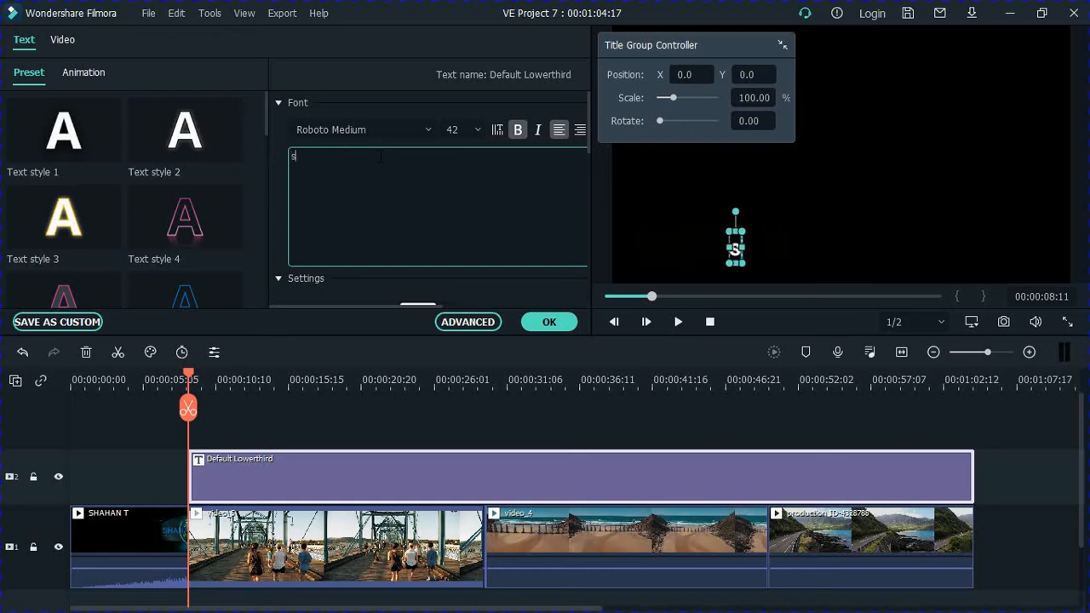
key("BackSpace")
type("SHAHA")
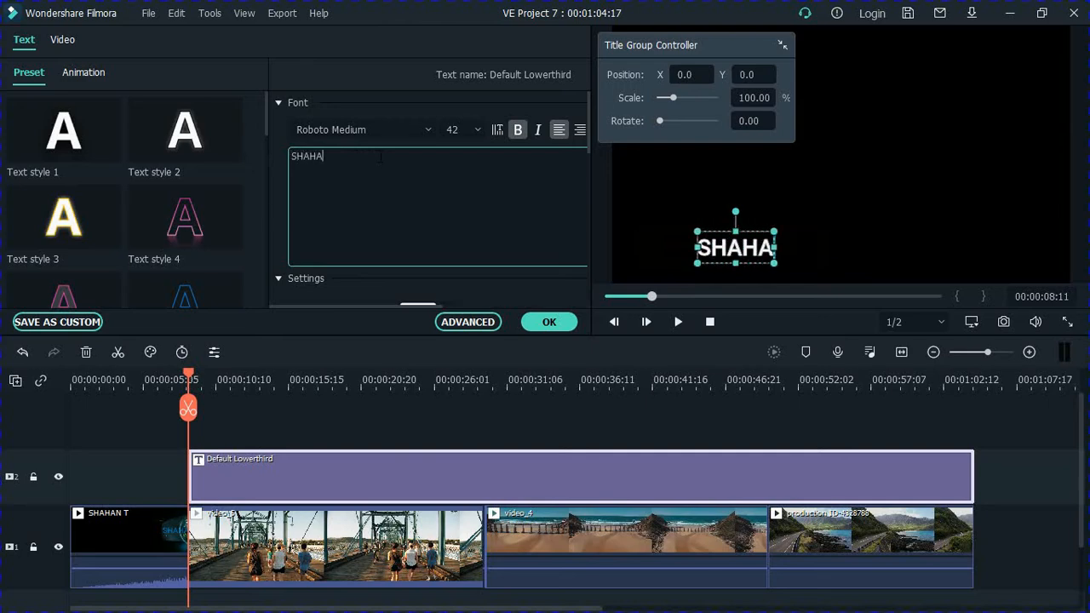
type("N L")
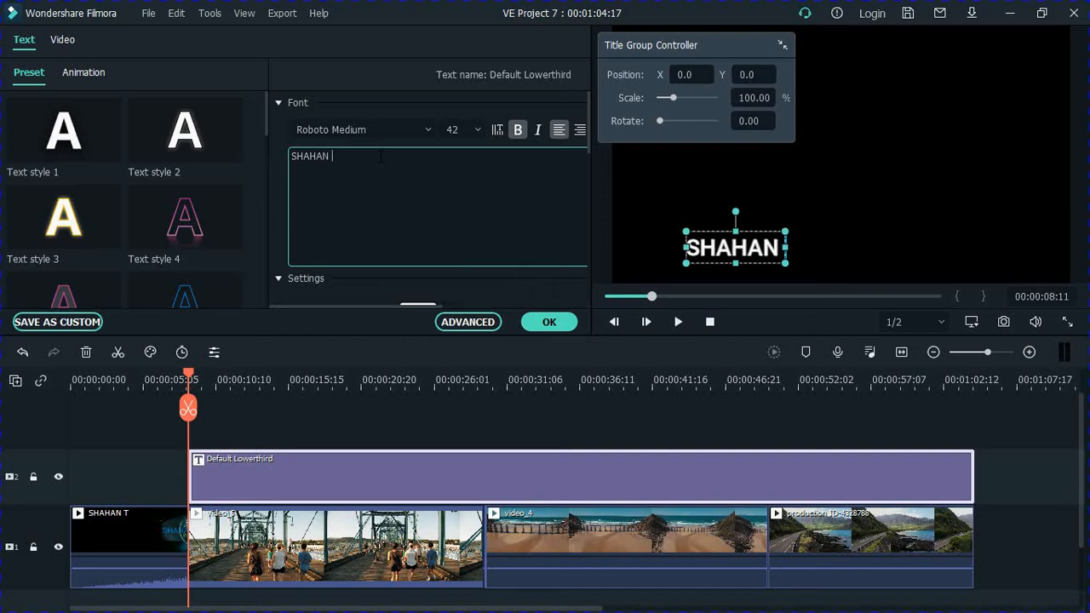
type("TEC")
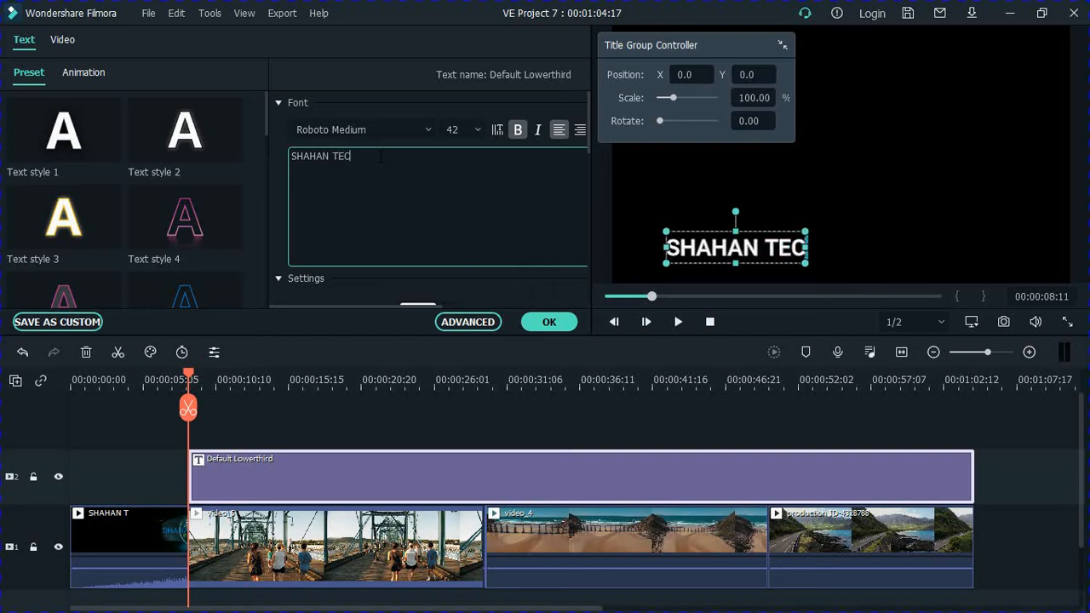
type("H")
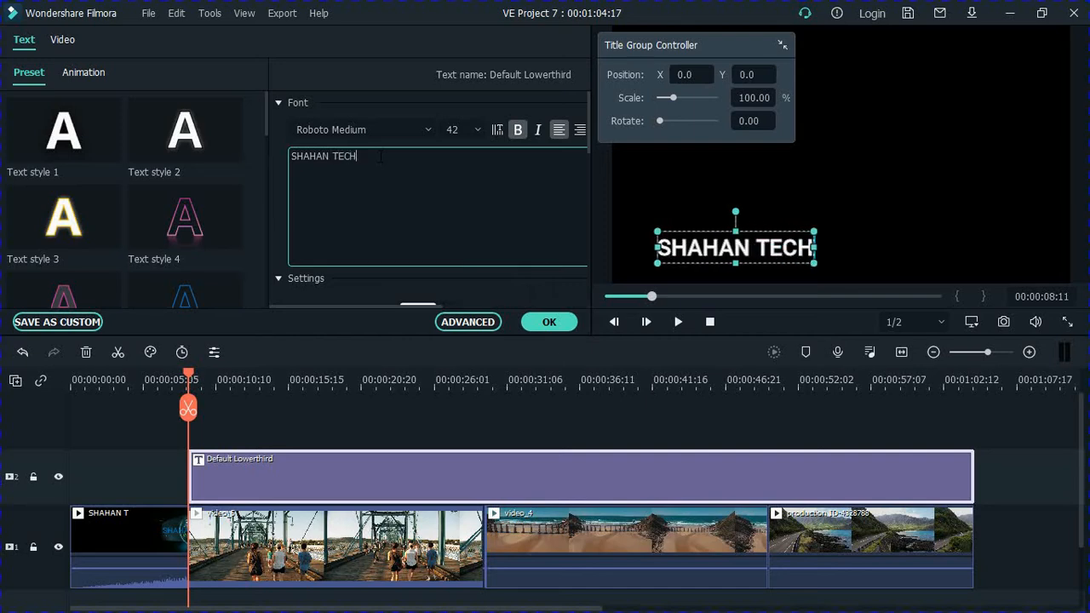
type("NO")
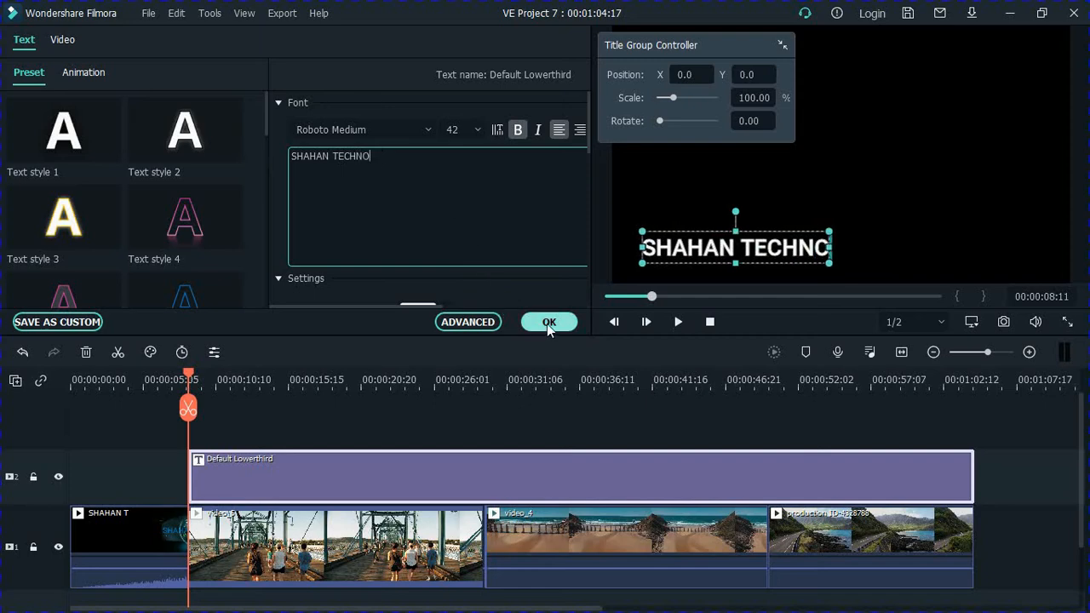
Change the lower-third title's text color to the bright cyan from the basic colors.
left_click_drag(592, 147, 592, 194)
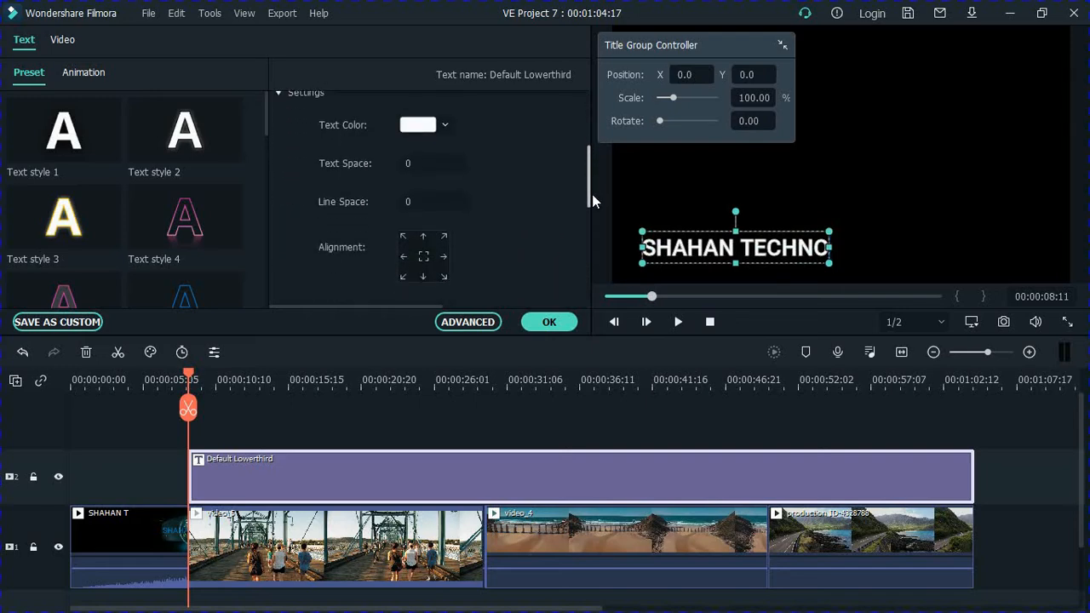
left_click(442, 125)
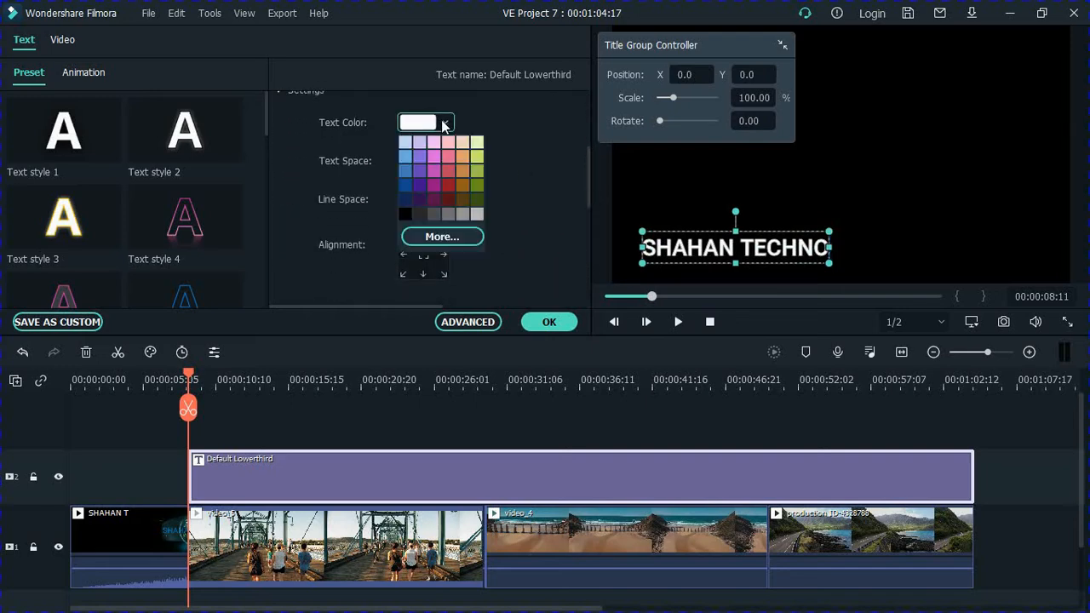
left_click(442, 238)
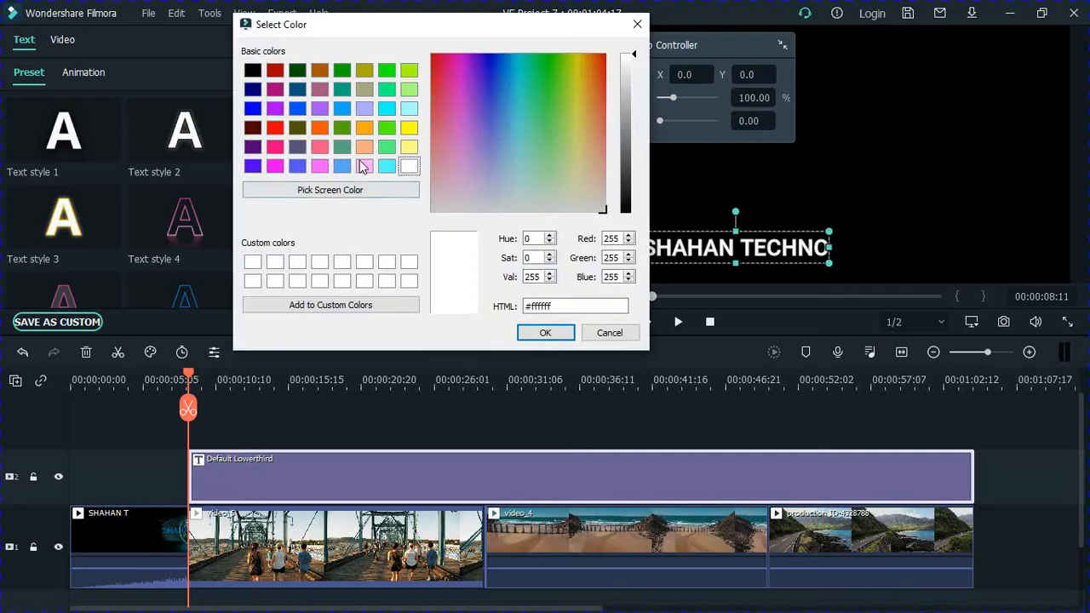
left_click(386, 167)
left_click(540, 331)
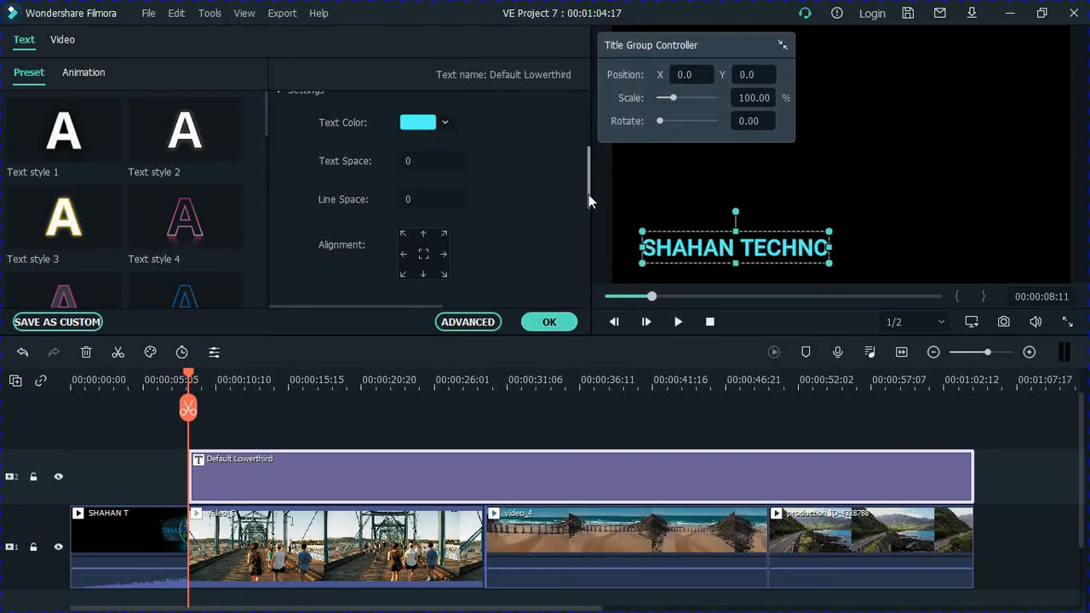
Set the lower-third title's font size to 32.
left_click_drag(587, 194, 585, 135)
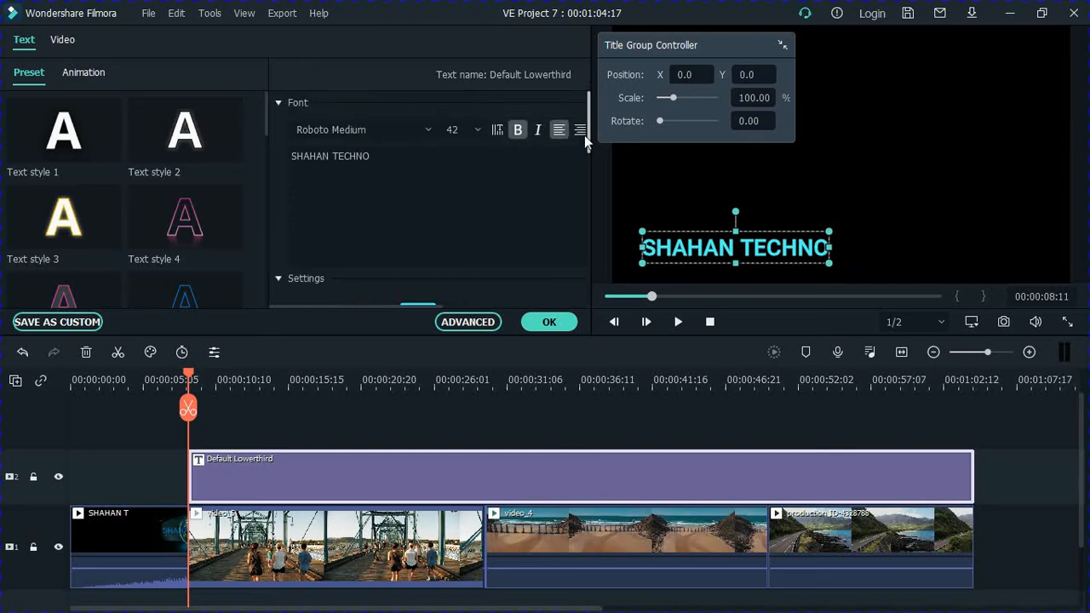
left_click(478, 130)
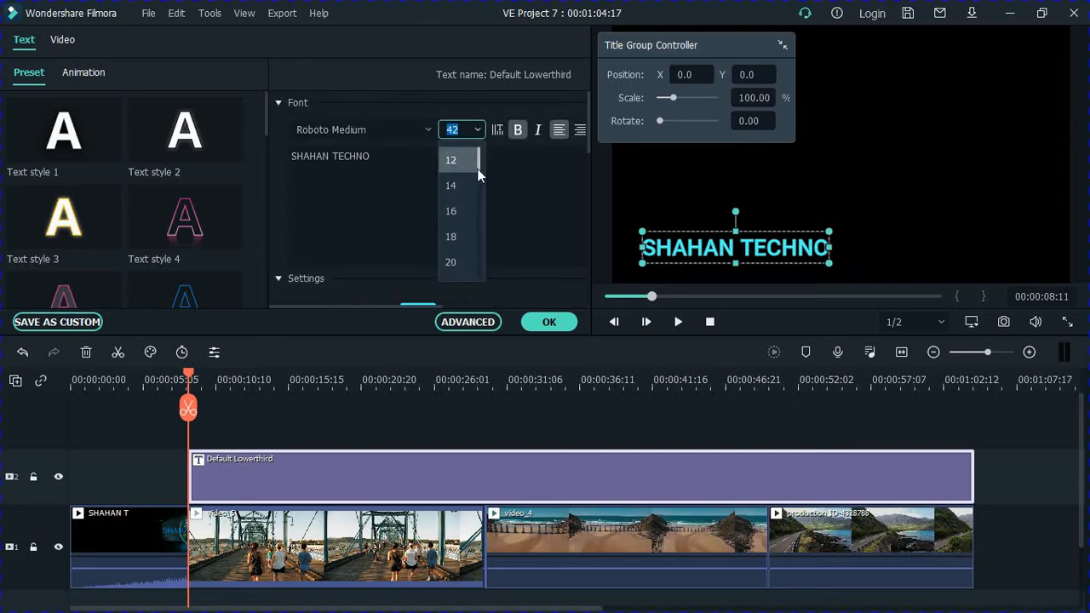
left_click_drag(478, 174, 479, 181)
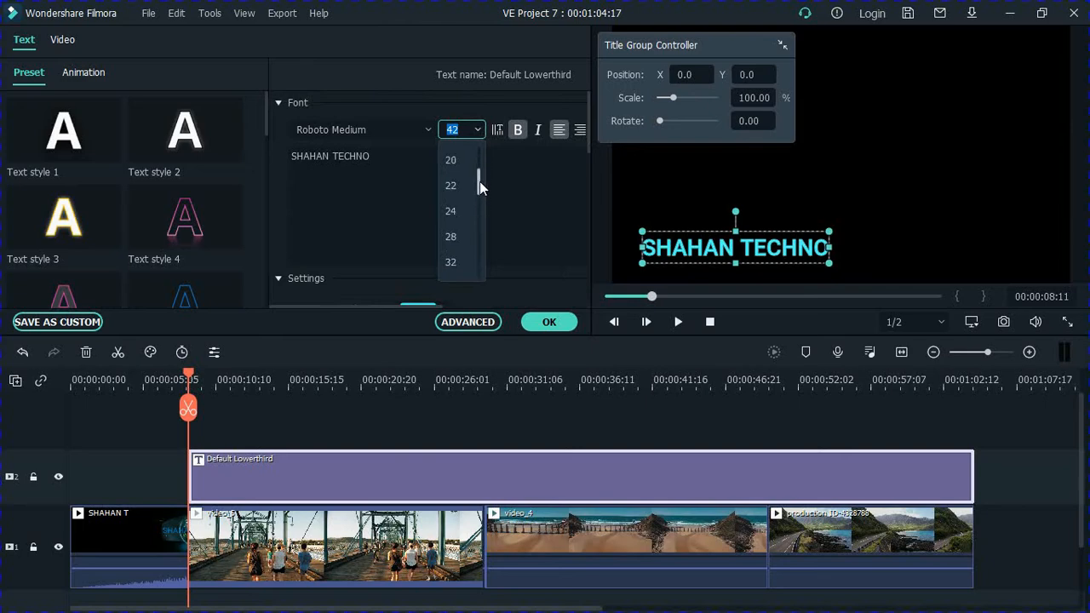
left_click(460, 263)
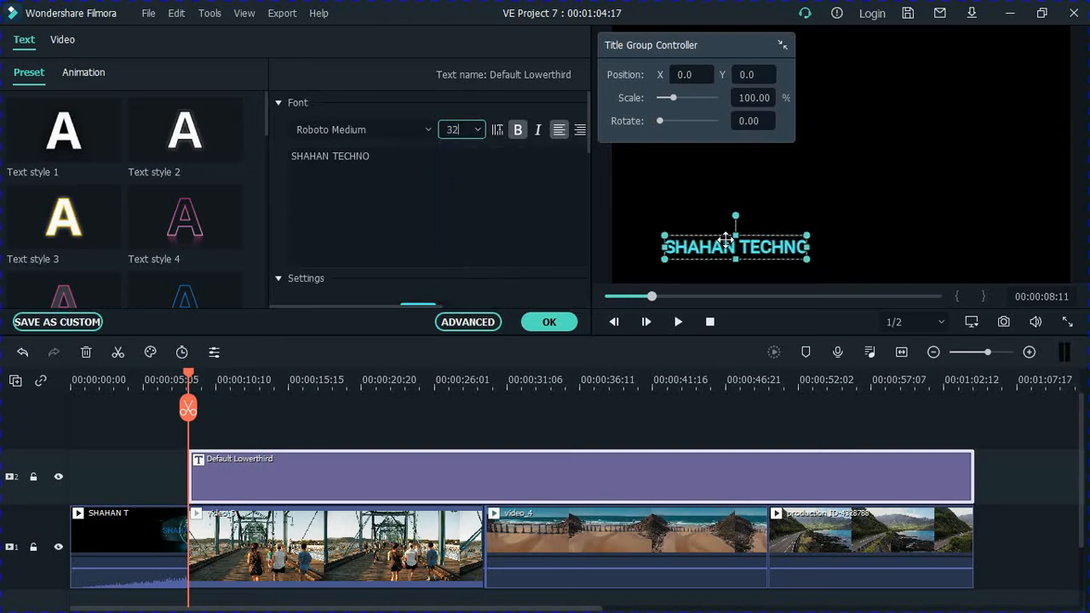
Move the lower-third title into the bottom-left corner of the video frame, apply it and preview it over video_5.
left_click_drag(726, 242, 682, 256)
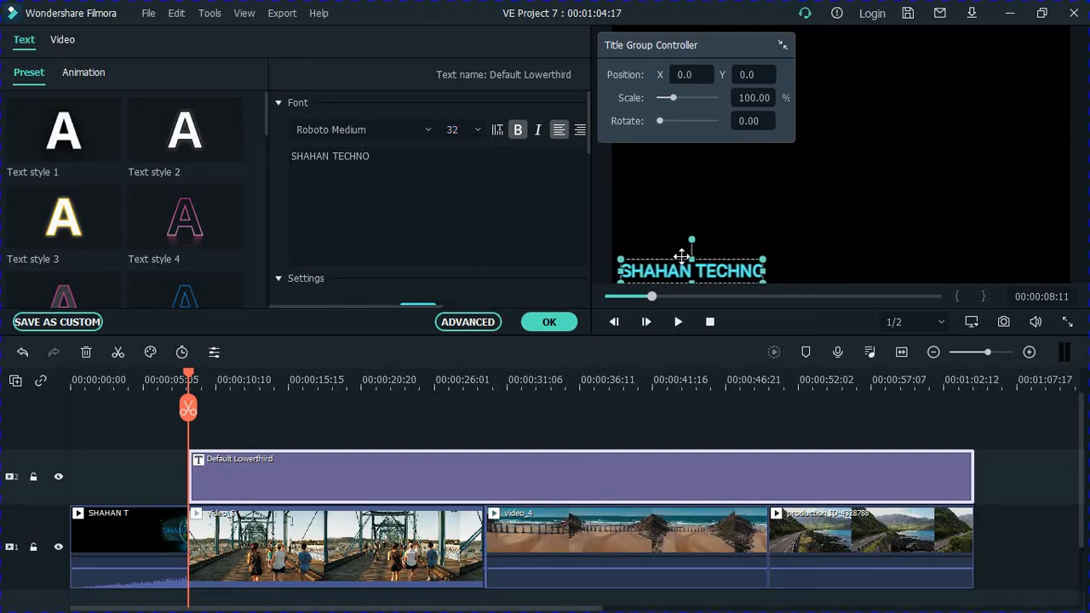
left_click(803, 207)
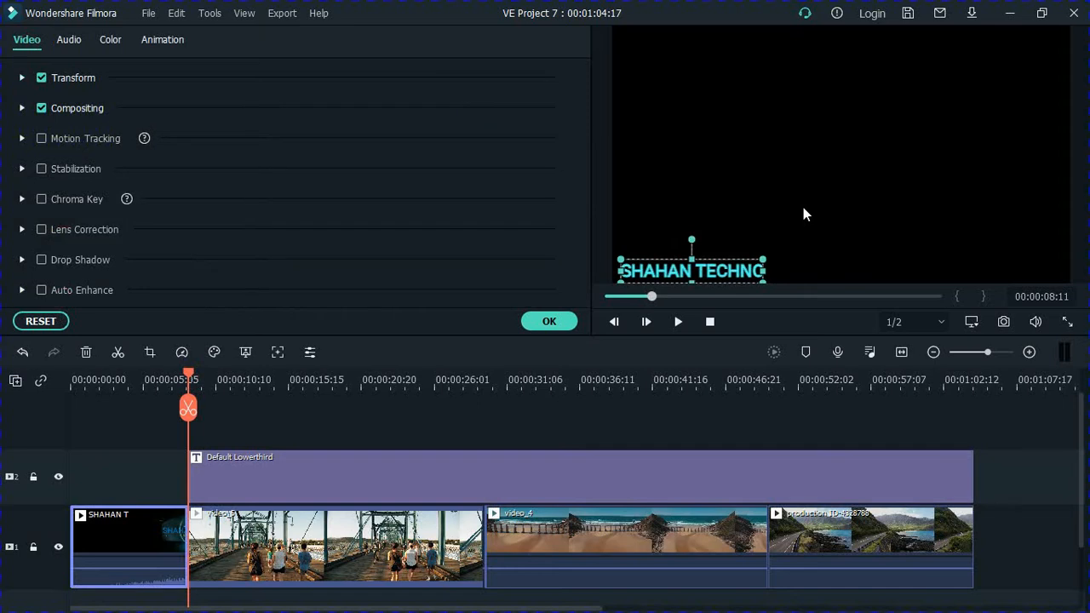
left_click(549, 322)
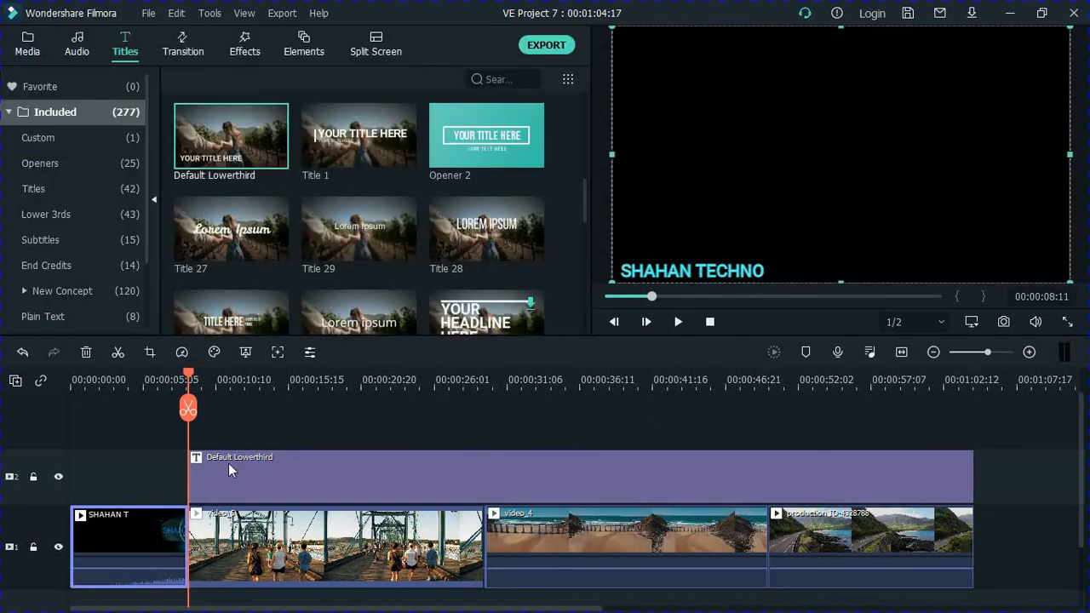
left_click(678, 322)
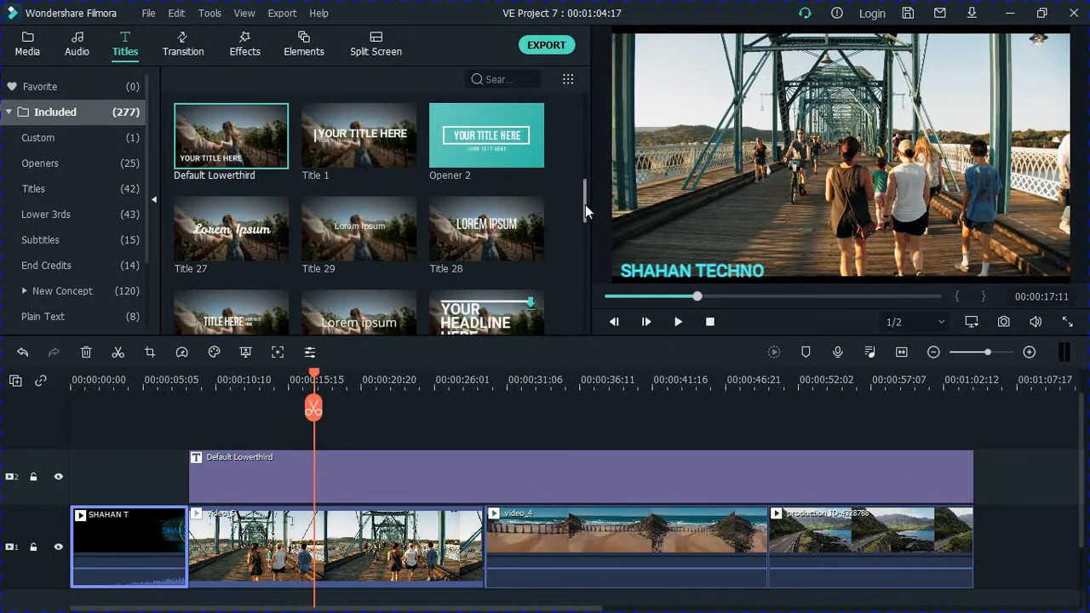
Add the Opener 10 title to video track 1 directly after the production ID-4328788 clip.
left_click_drag(585, 205, 584, 236)
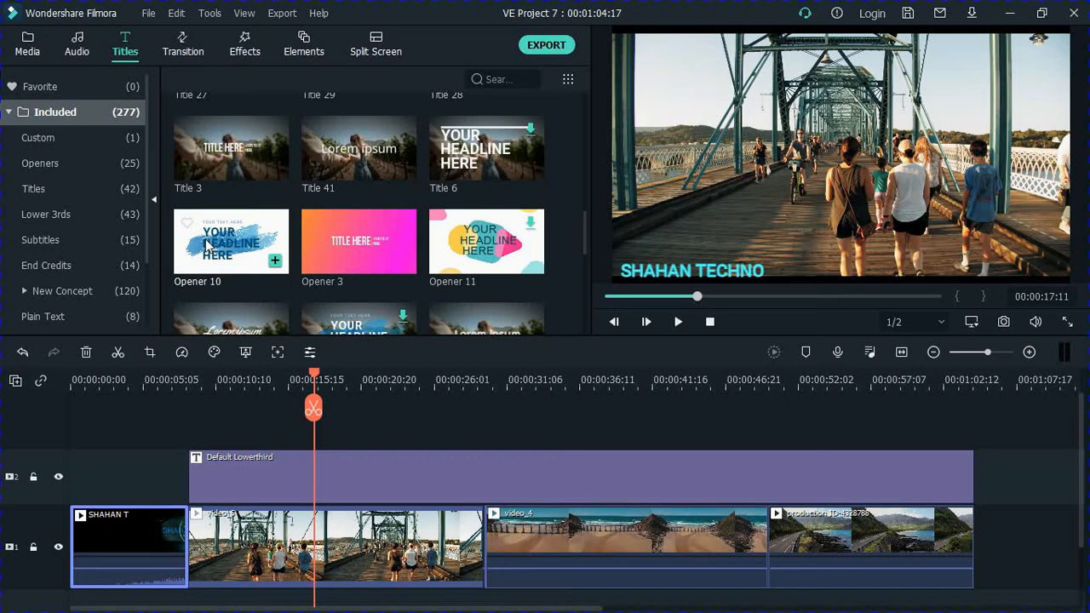
double_click(207, 244)
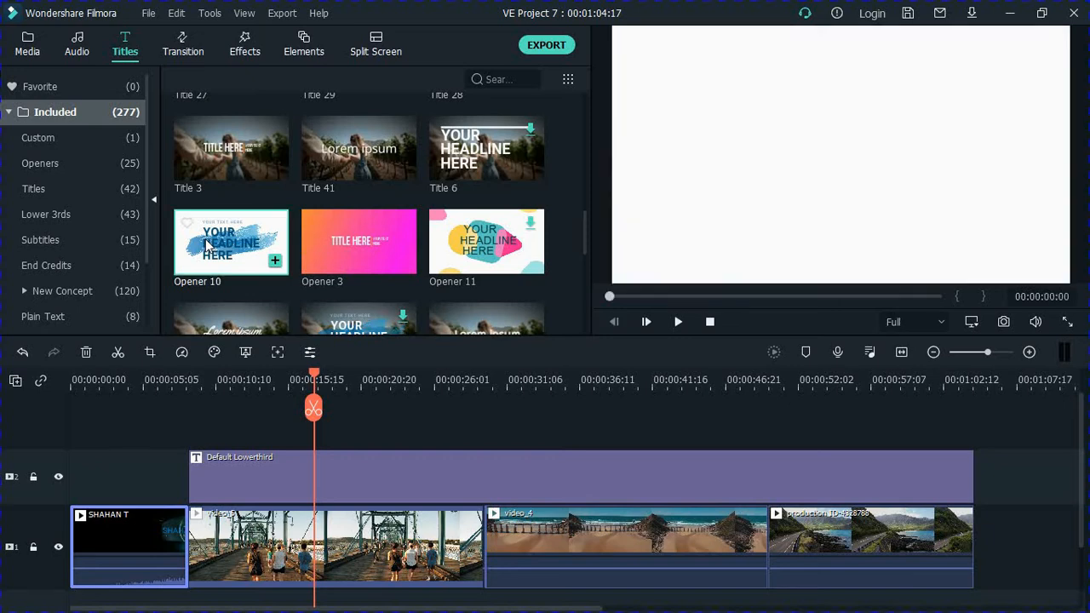
left_click_drag(241, 235, 975, 553)
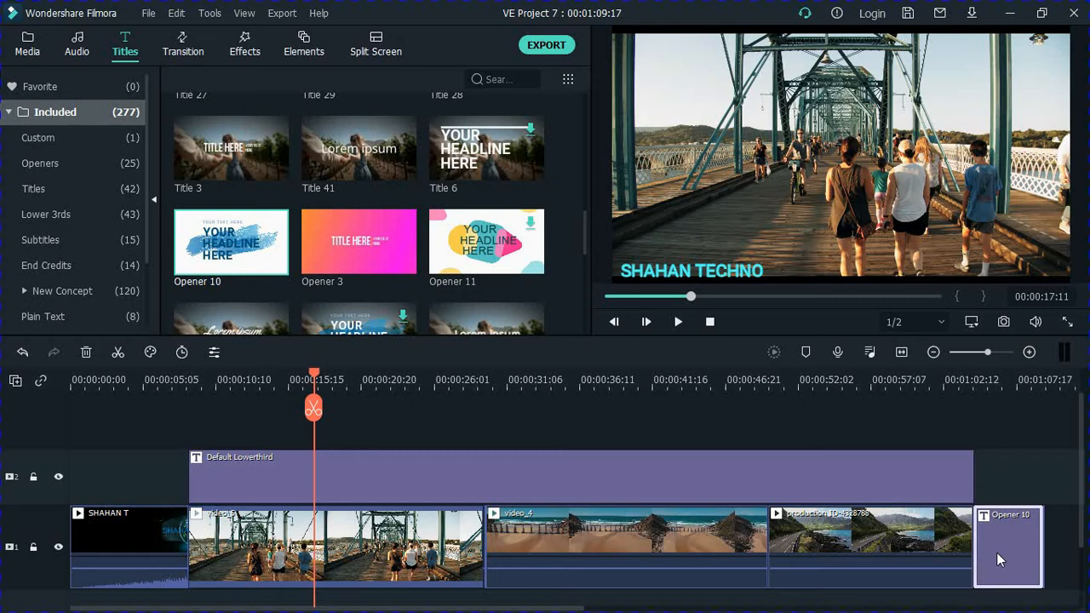
Replace the "YOUR TEXT HERE" line of the Opener 10 title with "SHAHAN TECHNO".
double_click(996, 552)
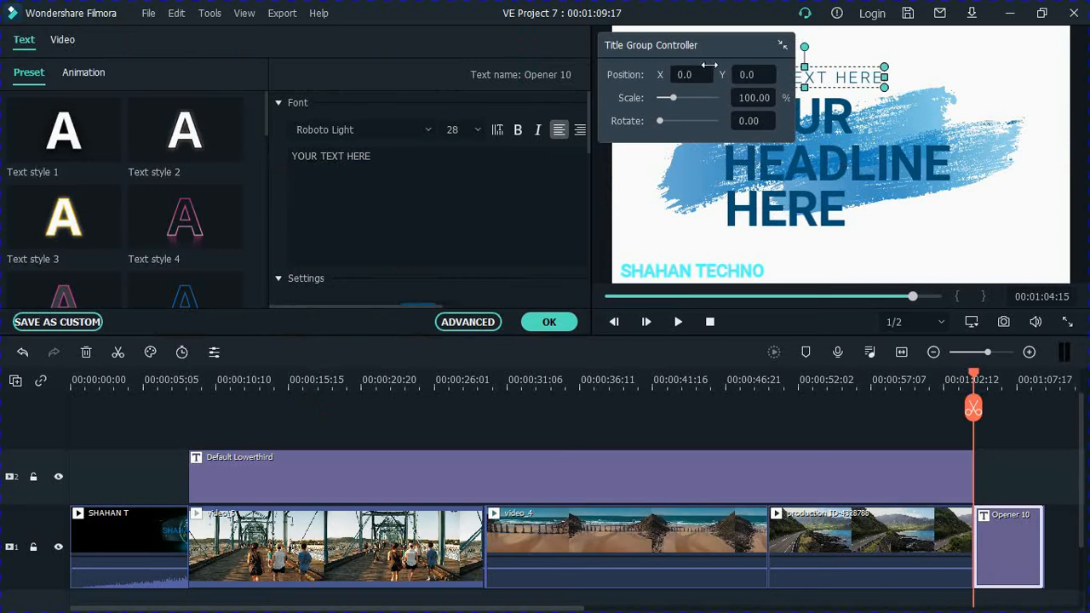
left_click_drag(718, 42, 714, 246)
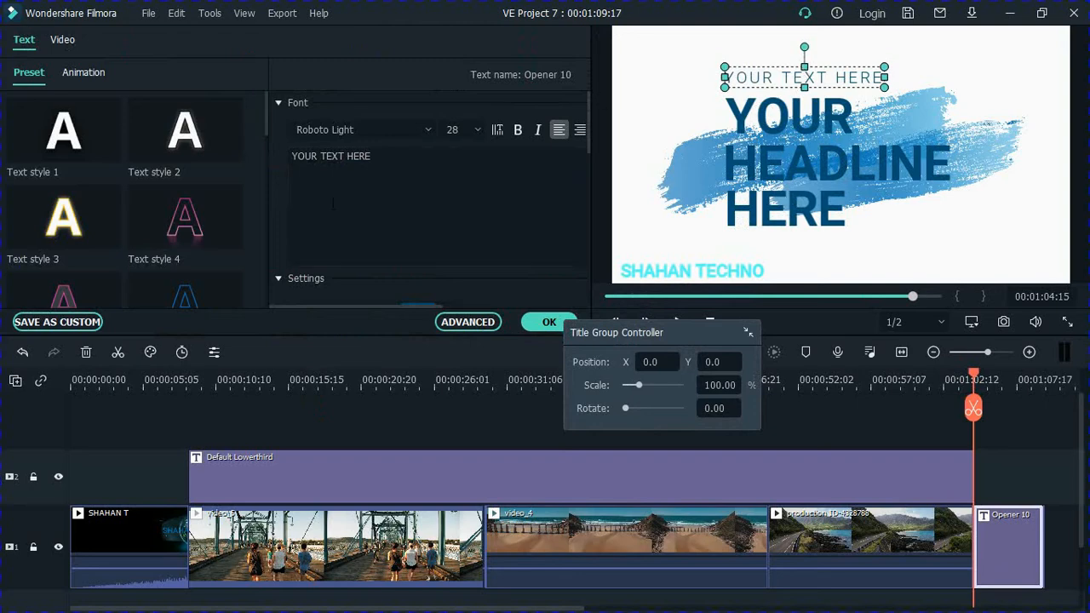
left_click(376, 164)
key("ctrl+a")
key("BackSpace")
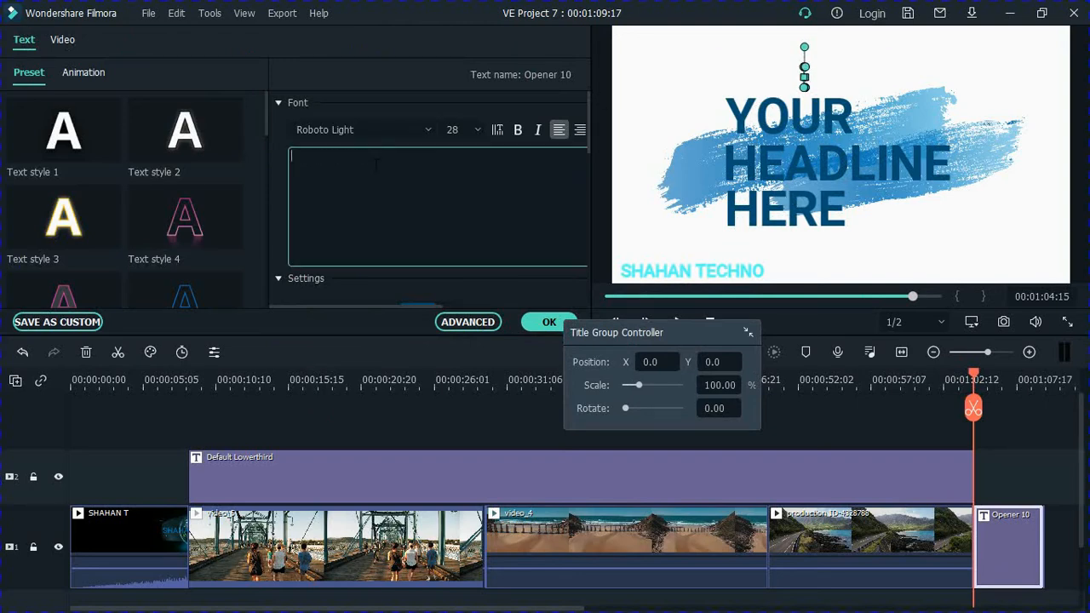
type("SHA")
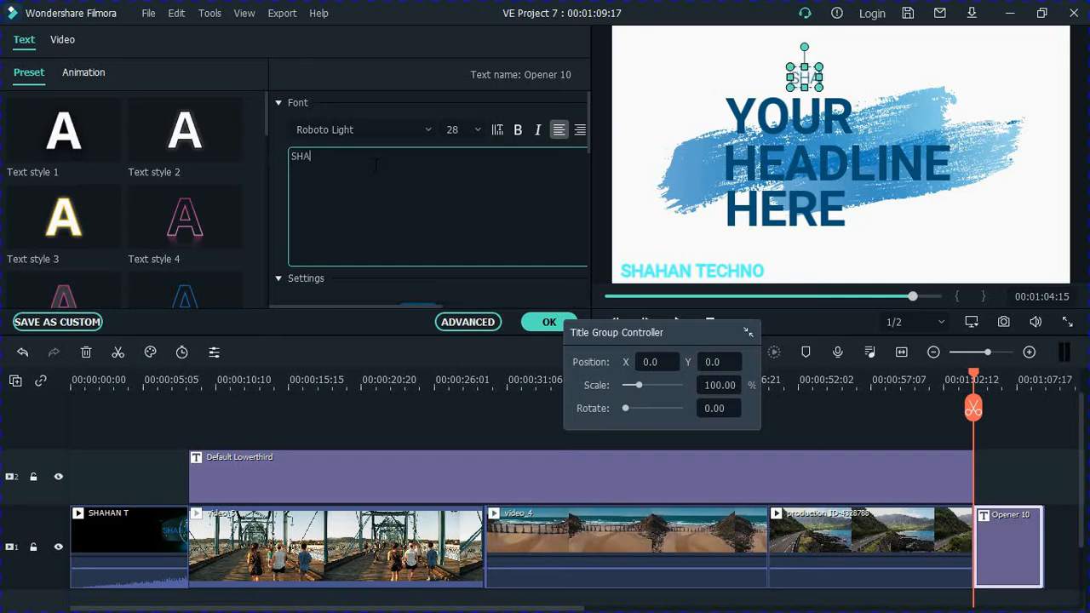
type("HAN TEC")
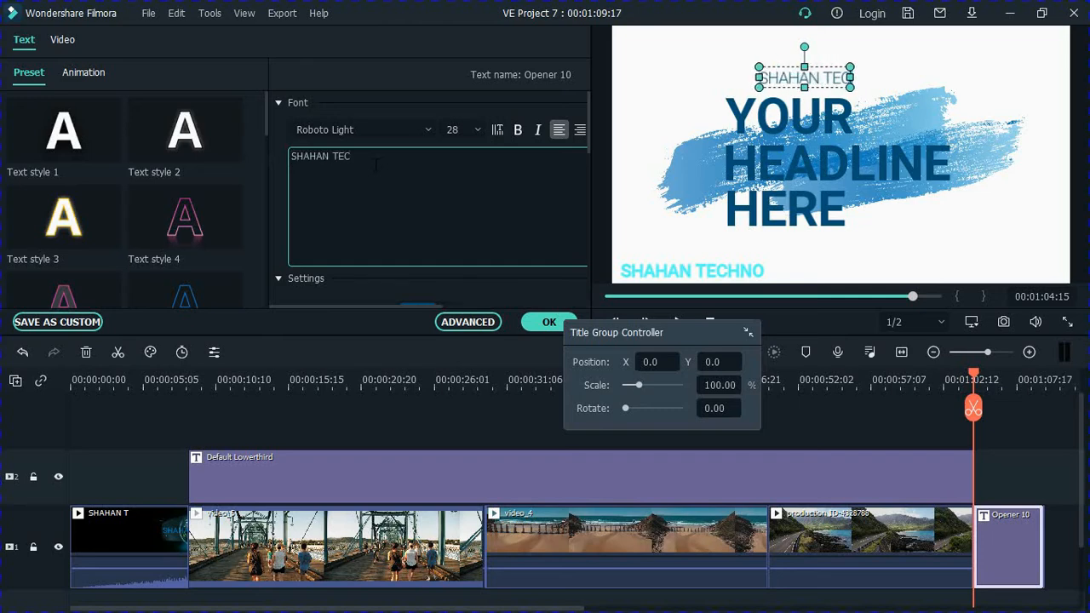
type("HNO")
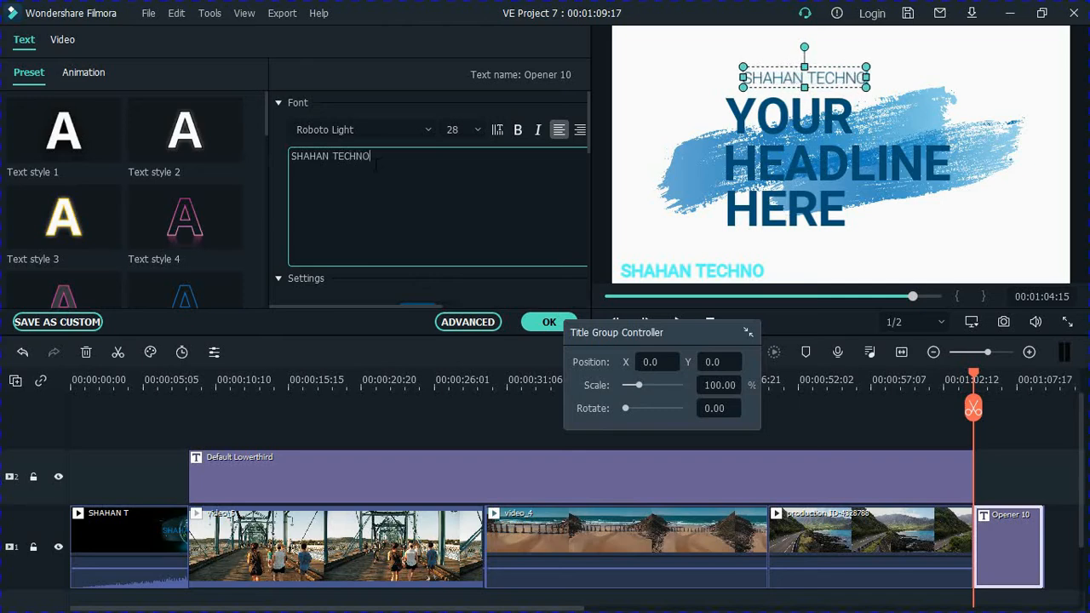
Change the text color of Opener 10's small upper line to red, #ff0000.
left_click_drag(589, 126, 591, 171)
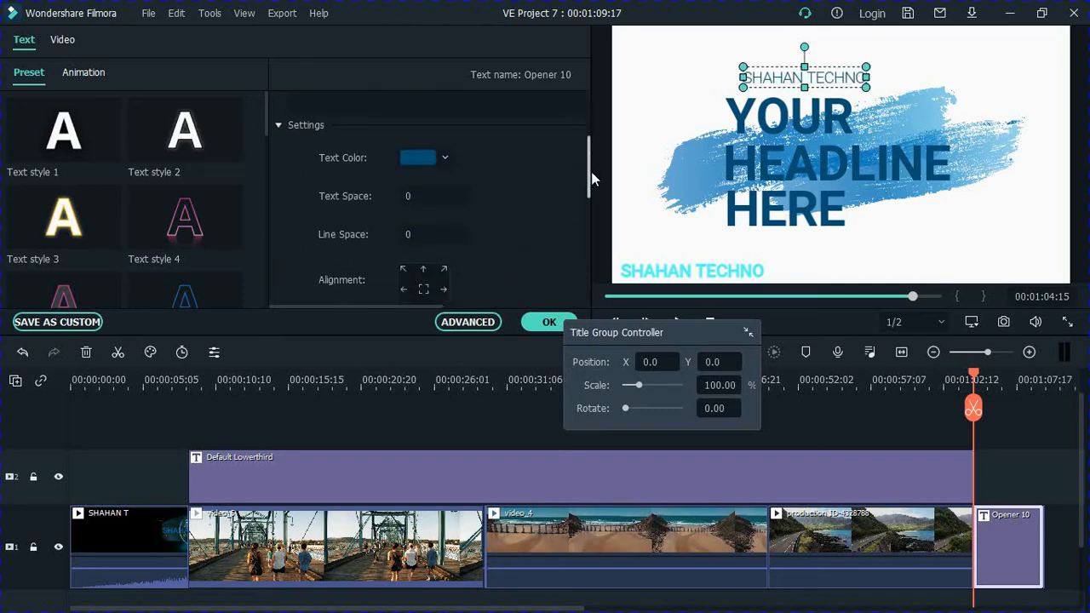
left_click(443, 160)
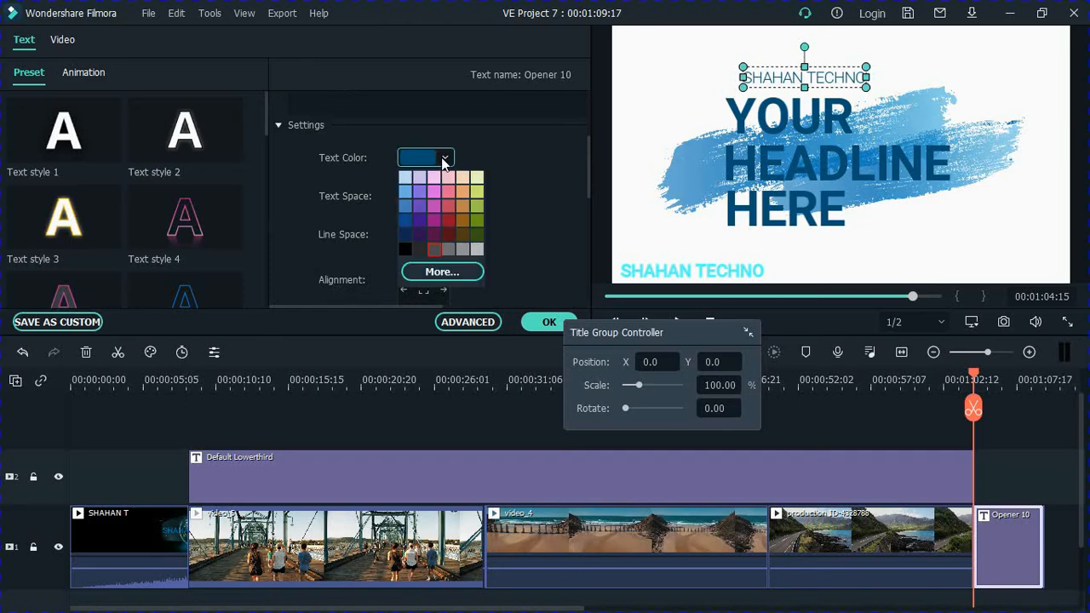
left_click(441, 273)
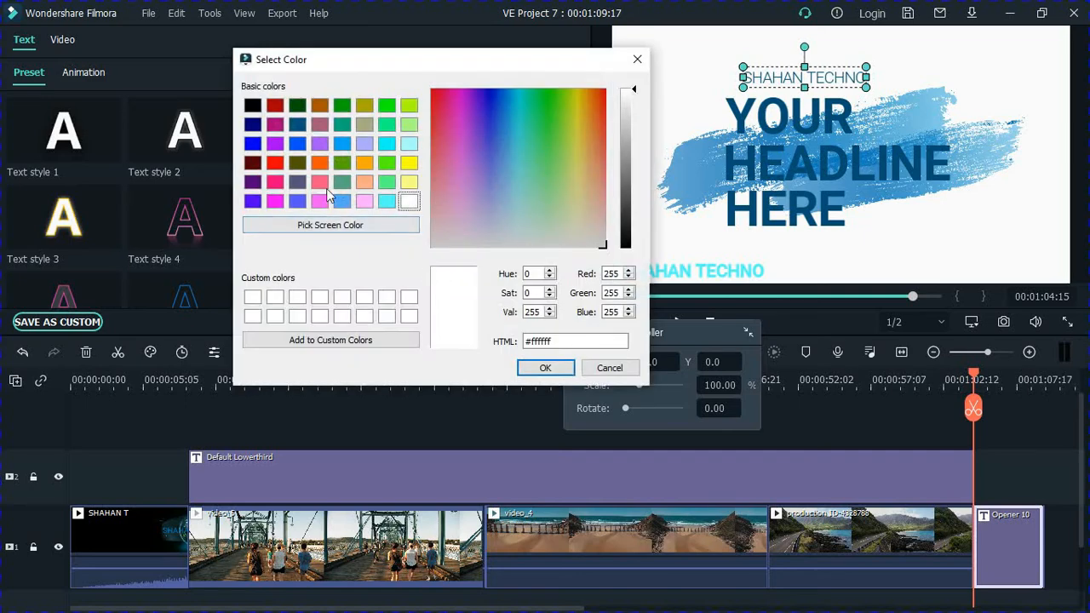
left_click(274, 163)
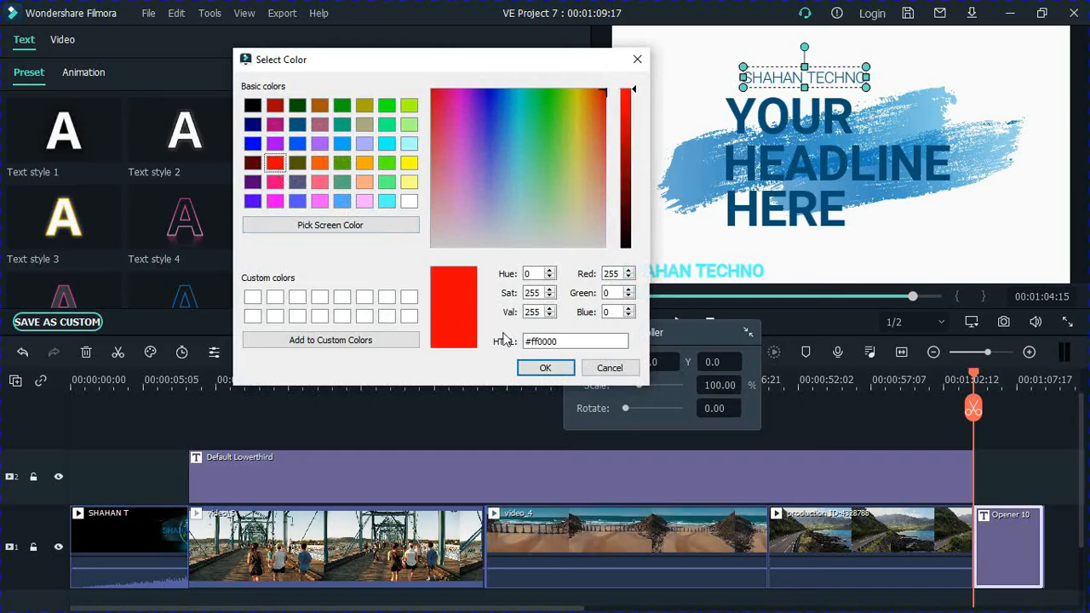
left_click(555, 373)
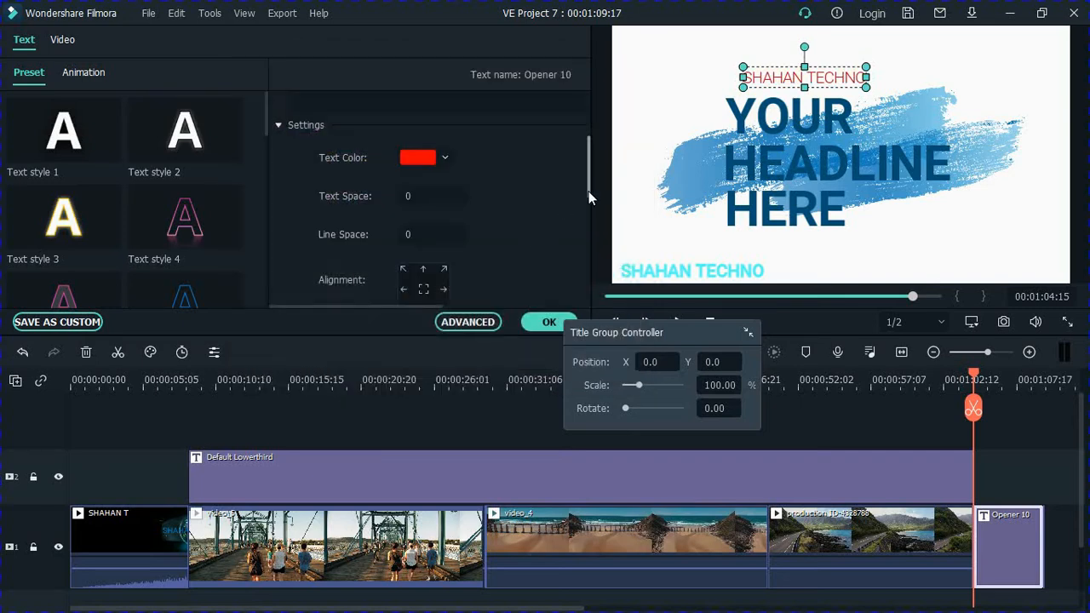
Replace the "YOUR" line of the Opener 10 title with "THANK FOR WATCHING" at font size 64.
left_click(784, 115)
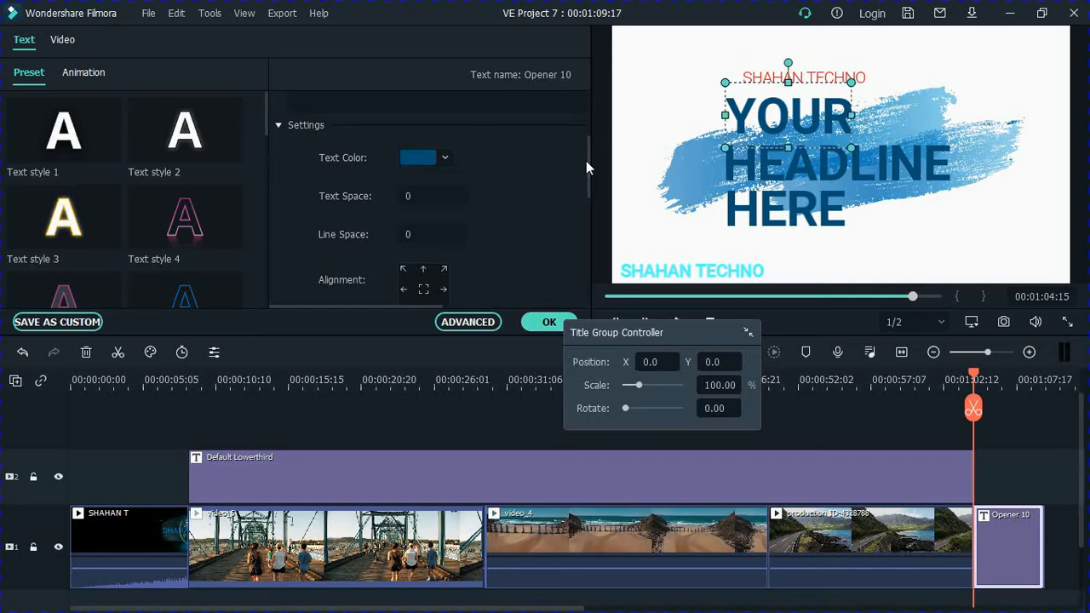
left_click_drag(588, 167, 583, 101)
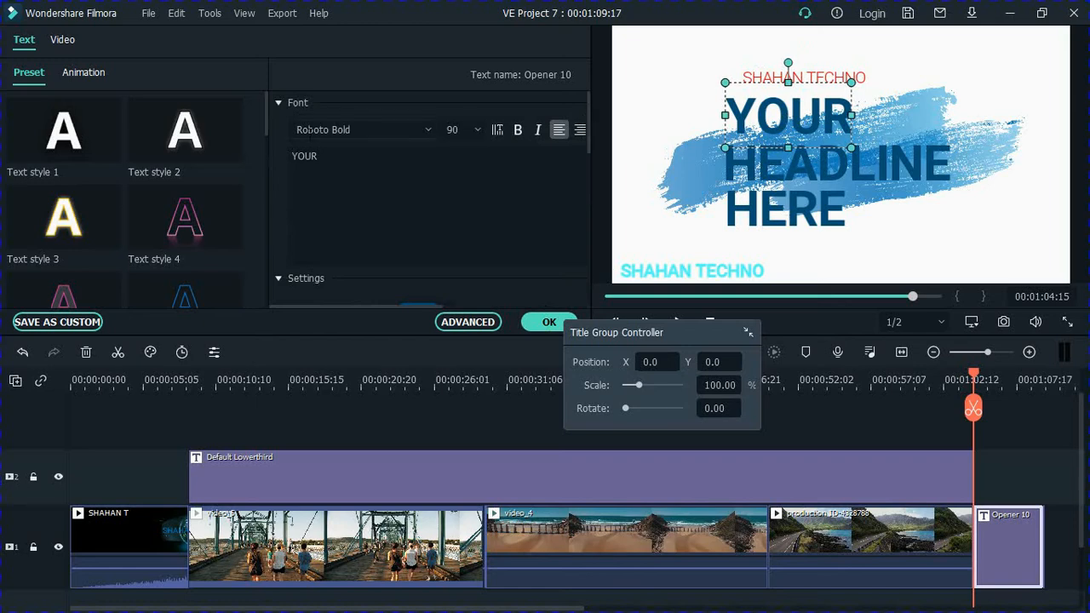
left_click(321, 158)
key("BackSpace")
key("BackSpace")
key("BackSpace")
key("BackSpace")
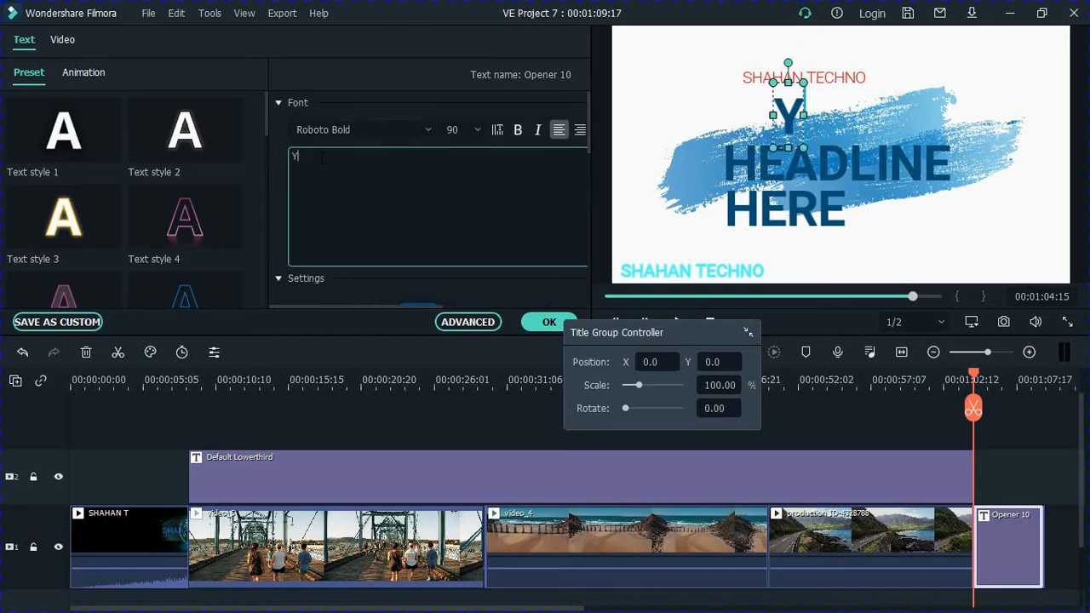
type("THAN")
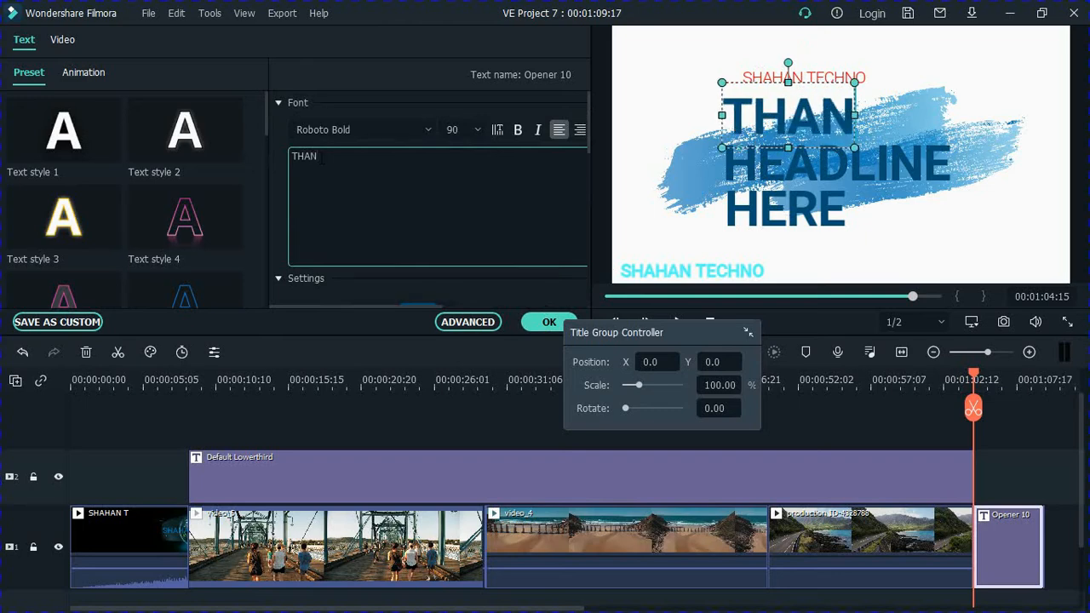
type("K FOR")
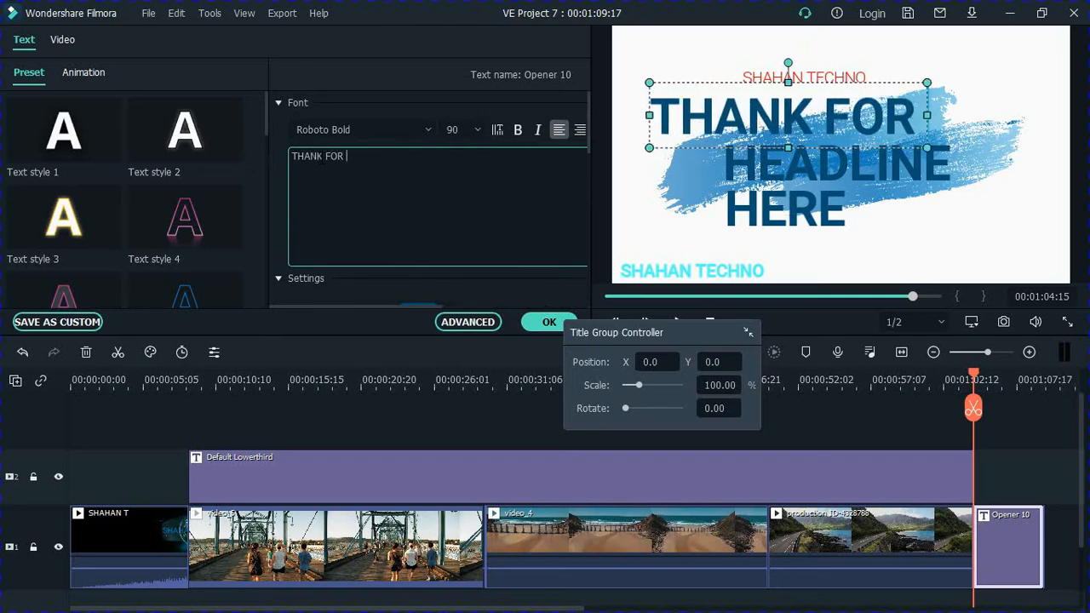
type(" WAT")
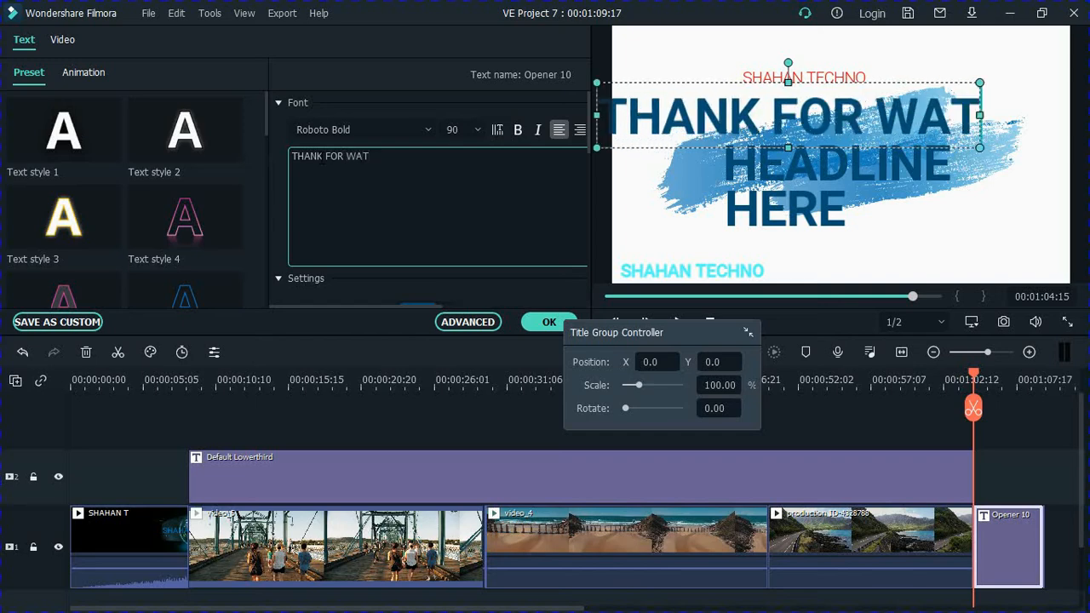
type("CHIN")
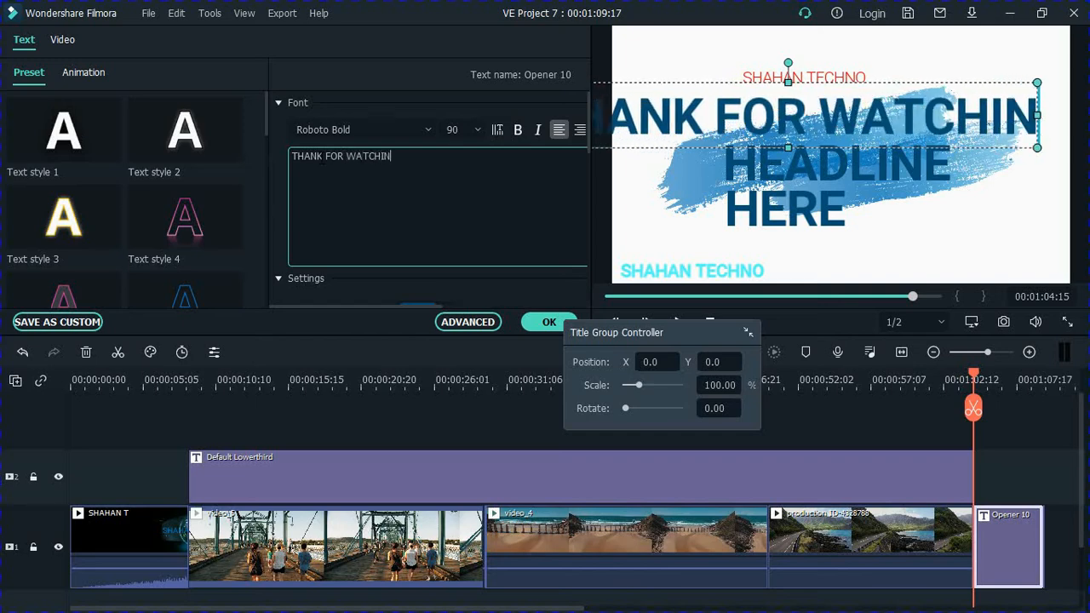
type("G")
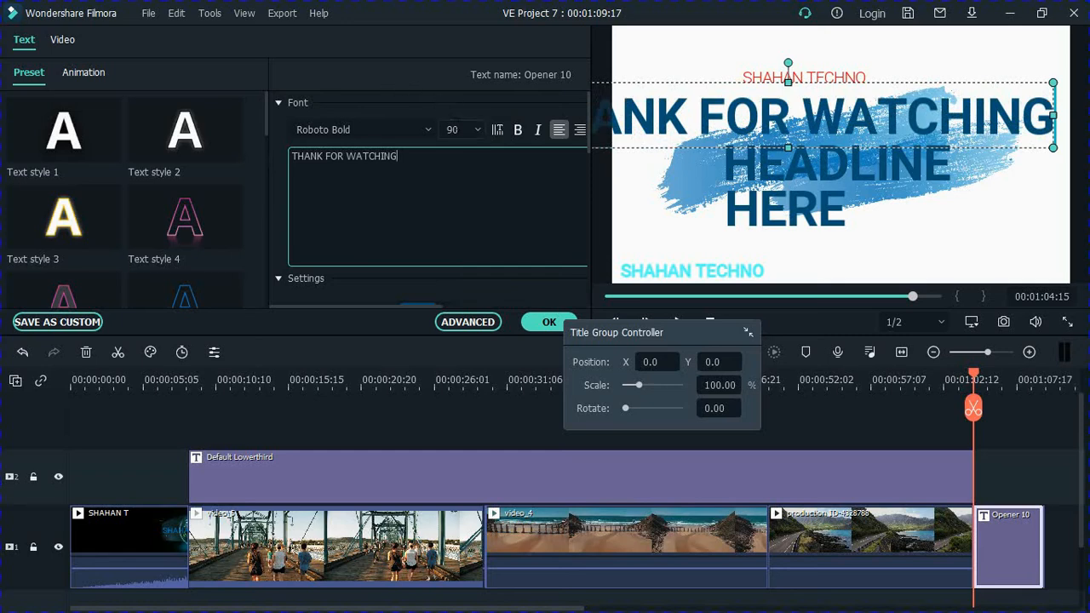
left_click(479, 126)
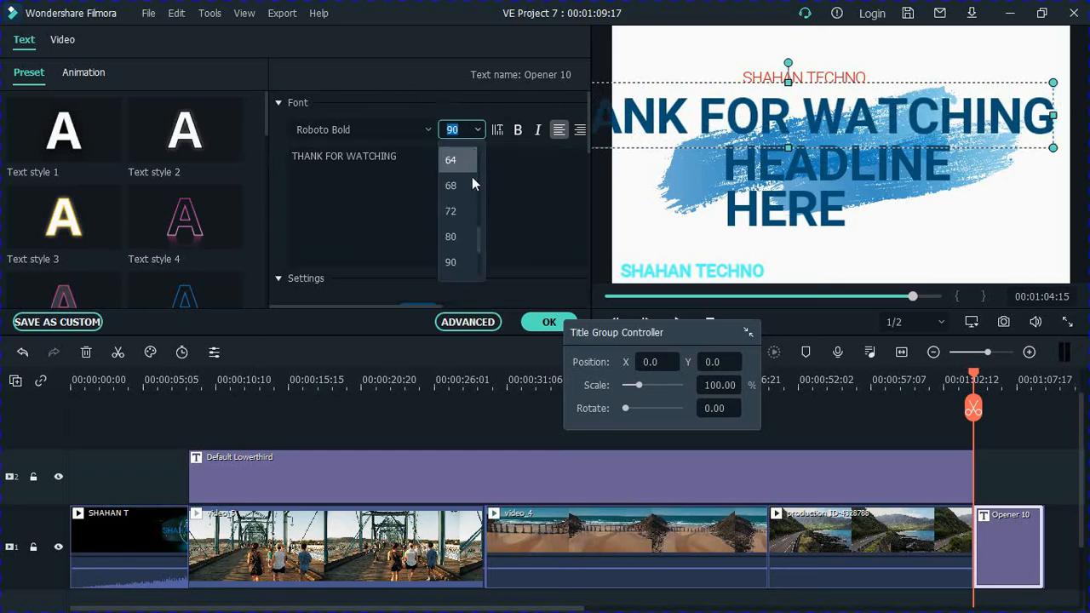
left_click(450, 161)
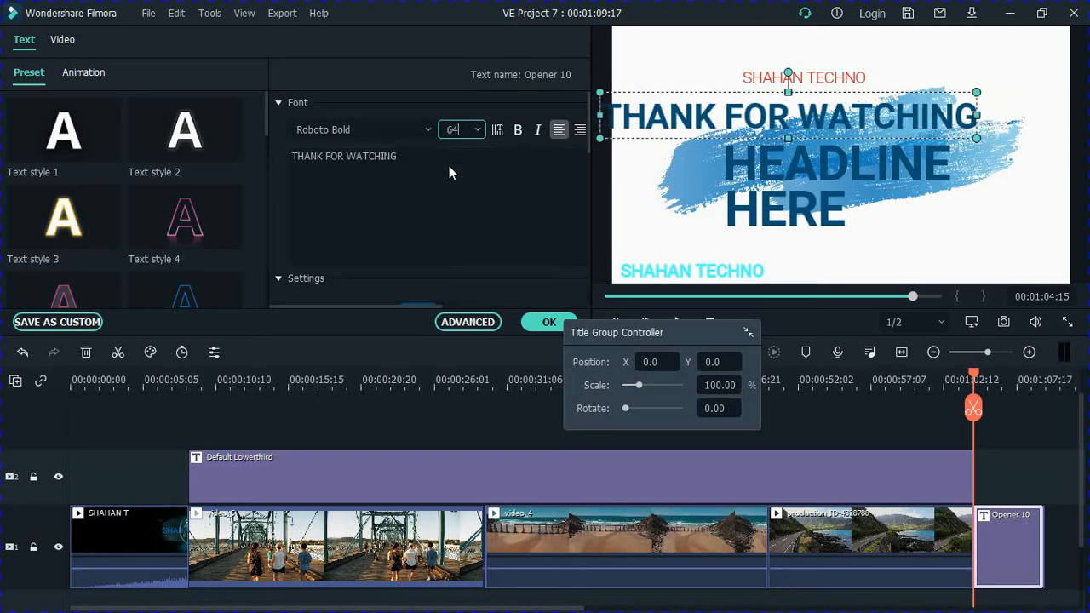
Move the "THANK FOR WATCHING" line fully inside the frame and place the red "SHAHAN TECHNO" line just above its beginning.
left_click_drag(695, 99, 725, 100)
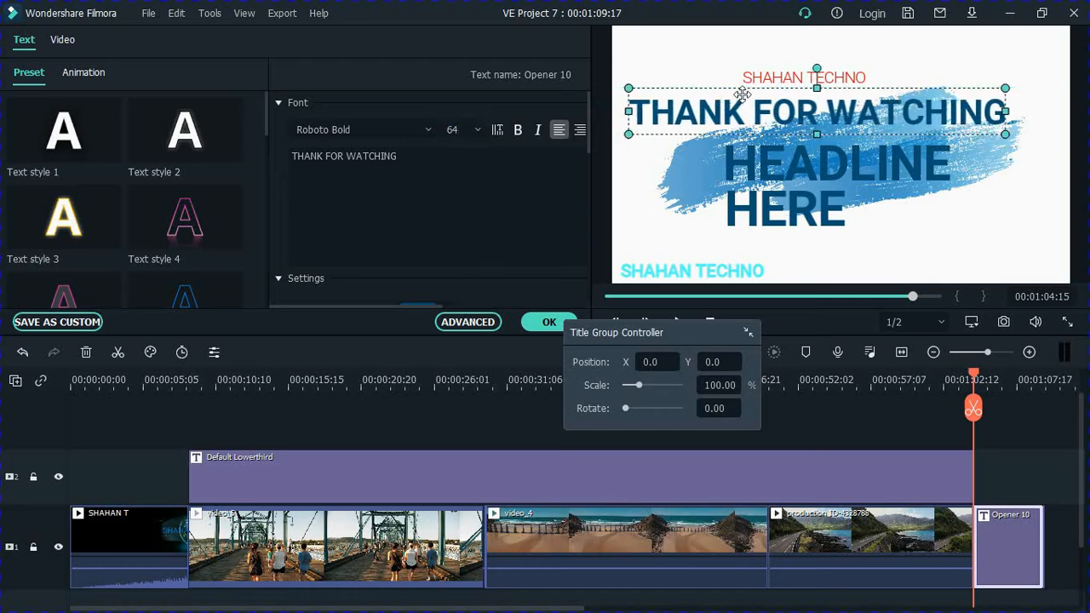
left_click(769, 79)
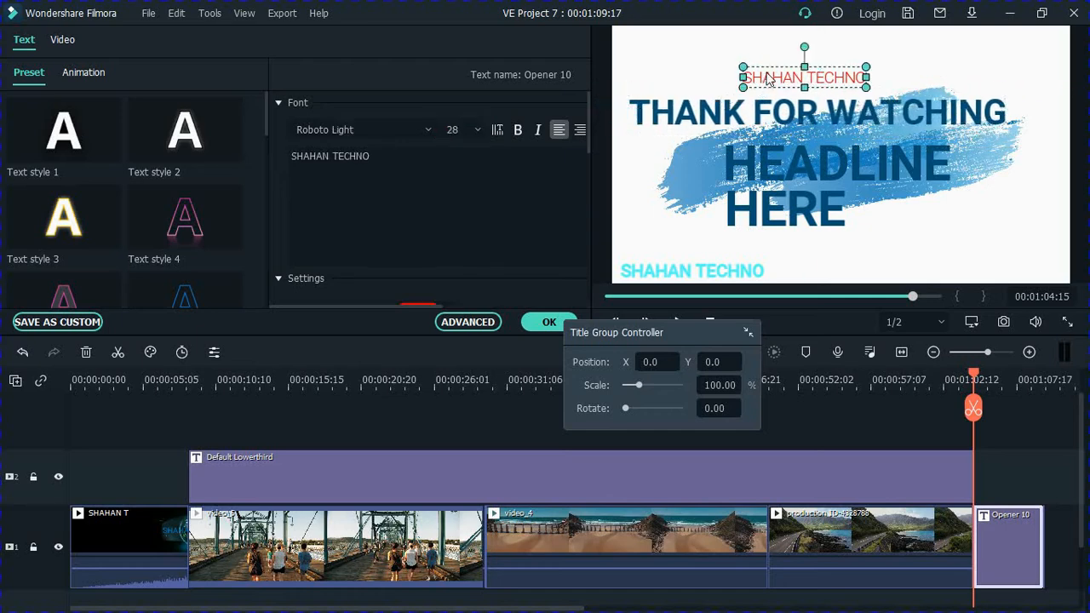
left_click_drag(768, 79, 657, 75)
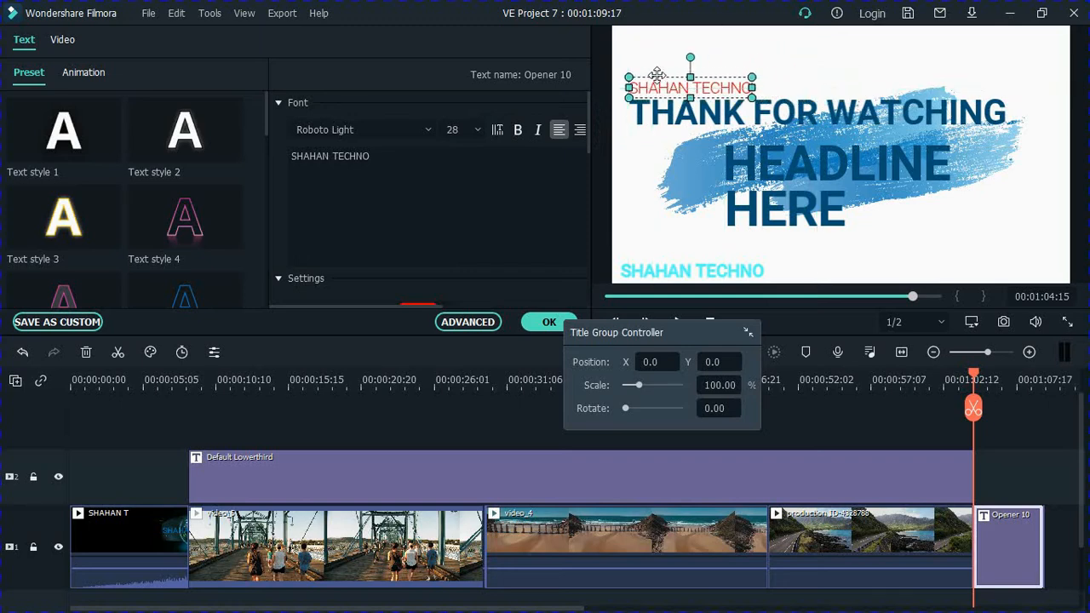
Replace the "HEADLINE" line of the Opener 10 title with "MY VIDEO".
left_click(807, 159)
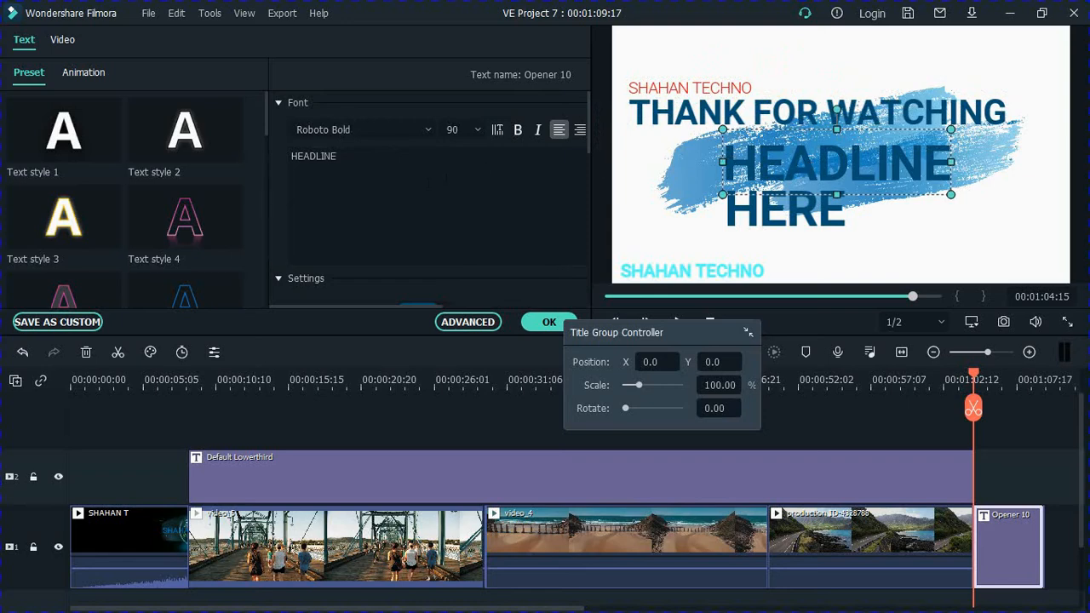
left_click(351, 162)
key("BackSpace")
key("BackSpace")
key("BackSpace")
key("BackSpace")
key("BackSpace")
key("BackSpace")
key("BackSpace")
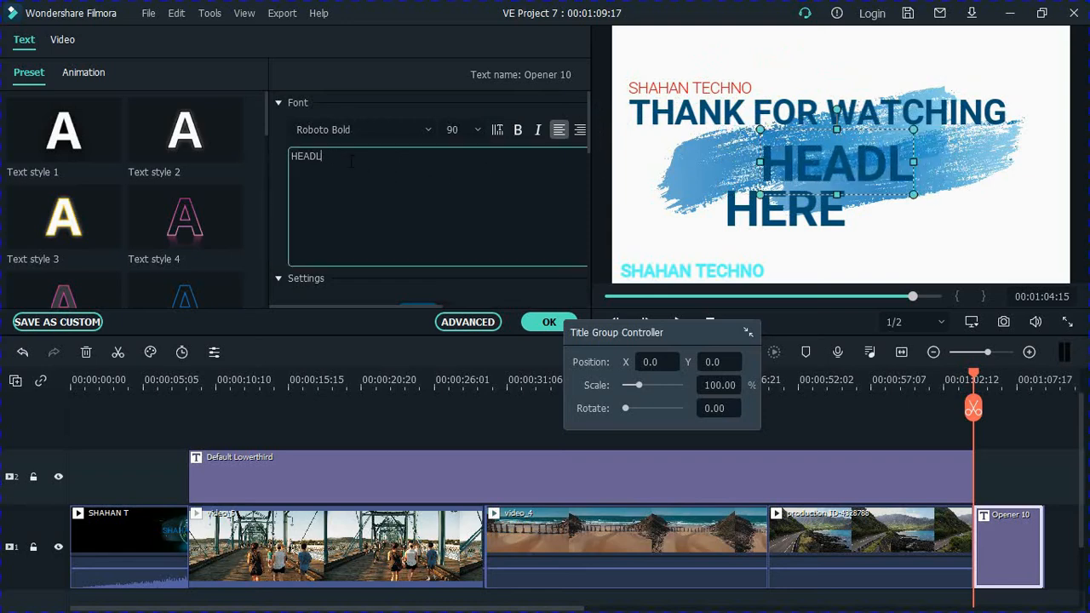
key("BackSpace")
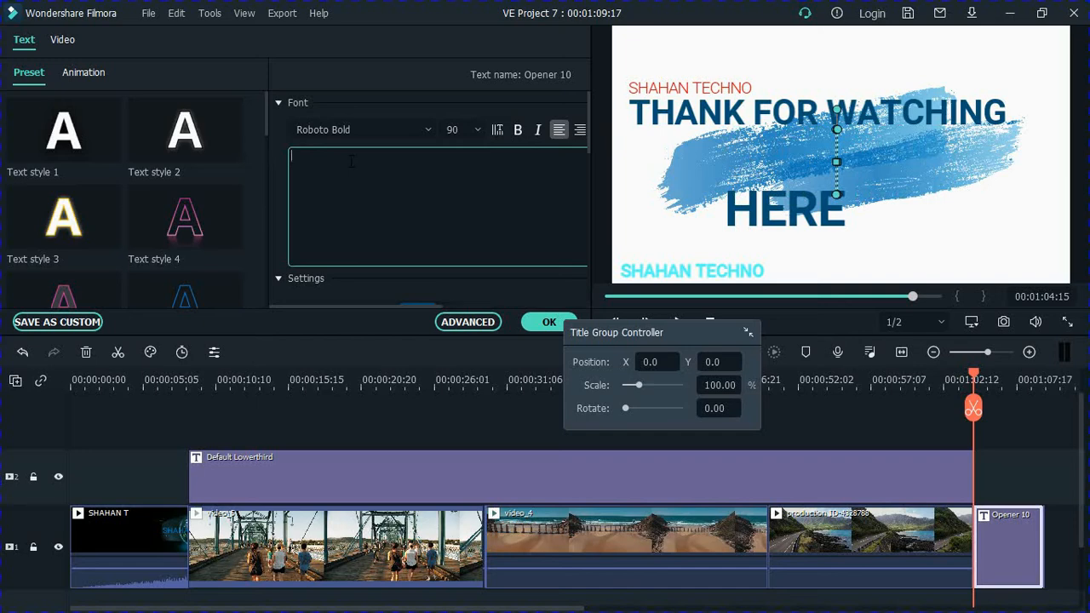
type("MY")
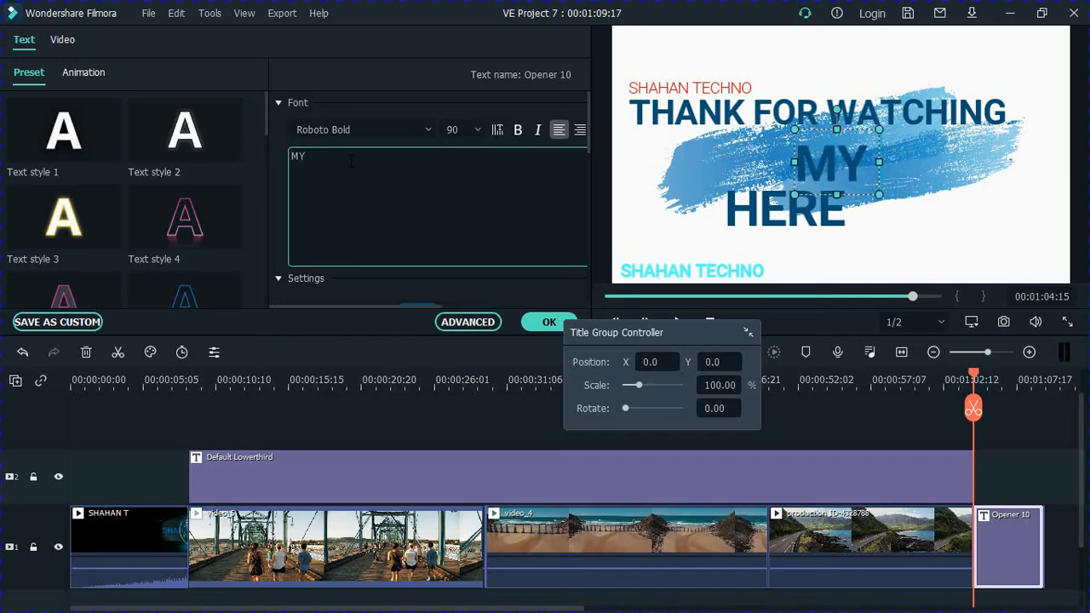
type(" VID")
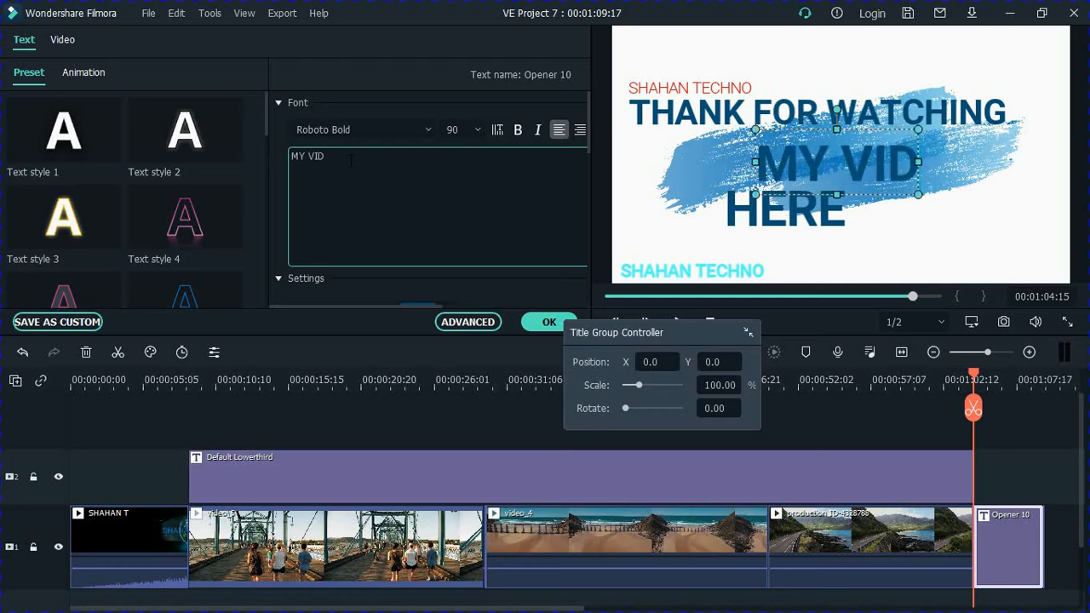
type("EO")
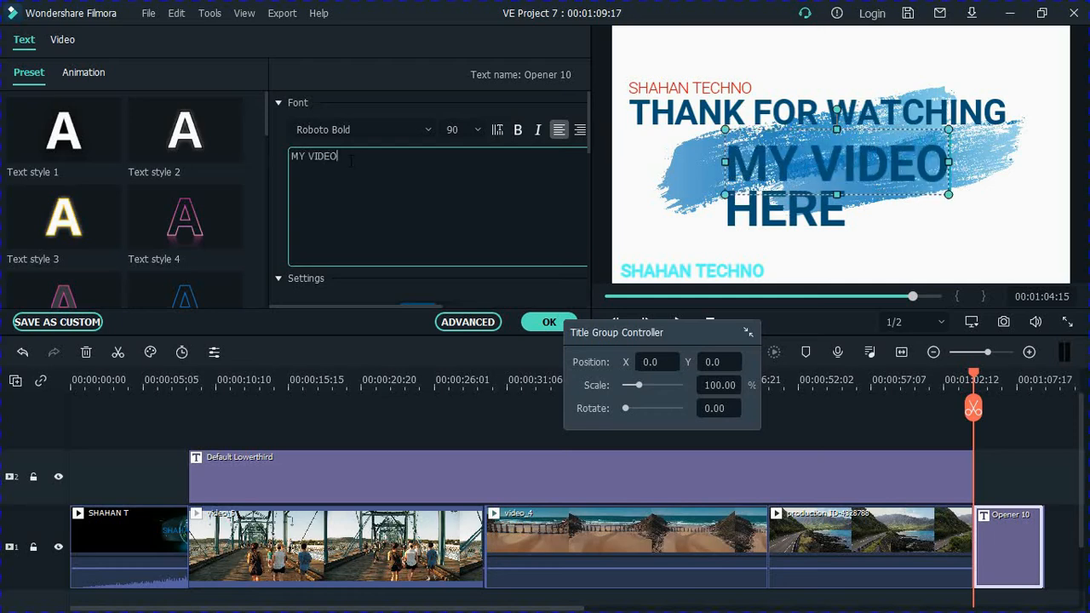
Set the "MY VIDEO" line's font size to 64 and shift the line slightly left beneath "THANK FOR WATCHING".
left_click(478, 131)
left_click(460, 160)
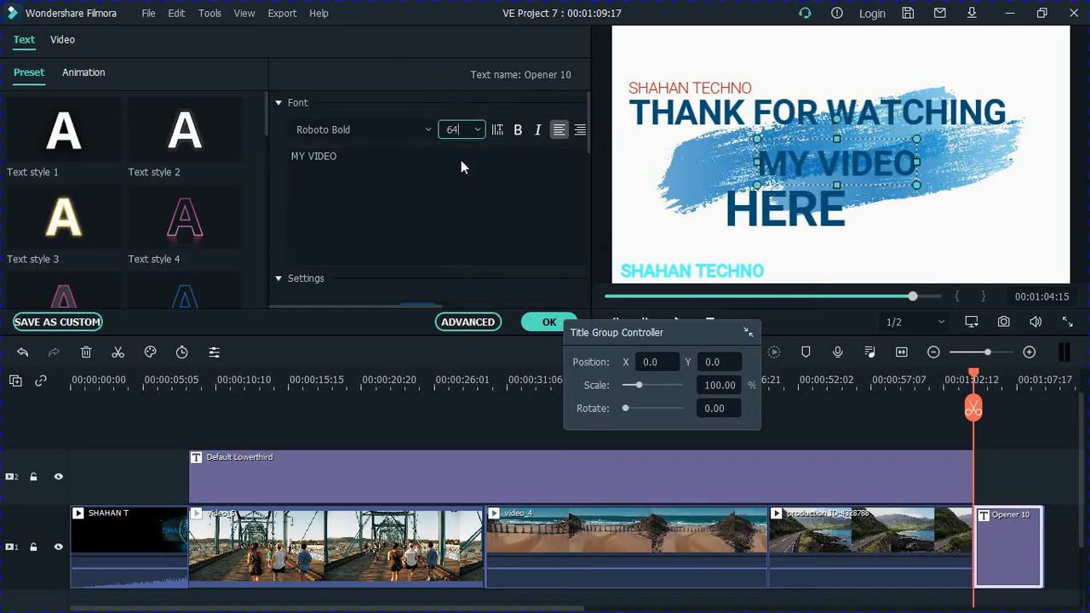
left_click_drag(826, 162, 794, 159)
Delete the text of the "HERE" line in the Opener 10 title and apply the title changes.
left_click(796, 208)
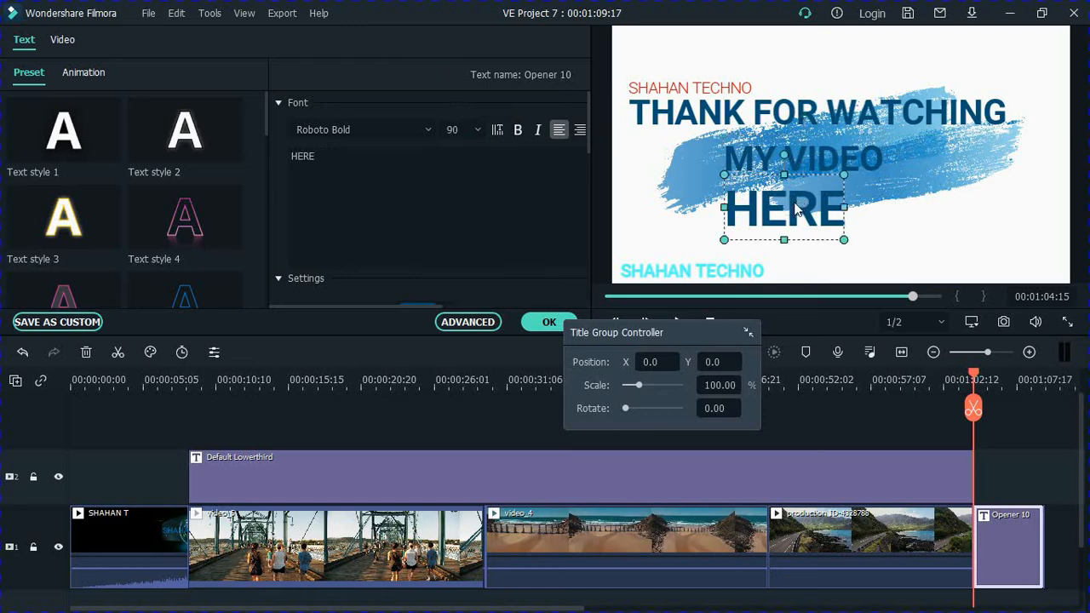
left_click(324, 158)
key("BackSpace")
key("BackSpace")
key("BackSpace")
key("BackSpace")
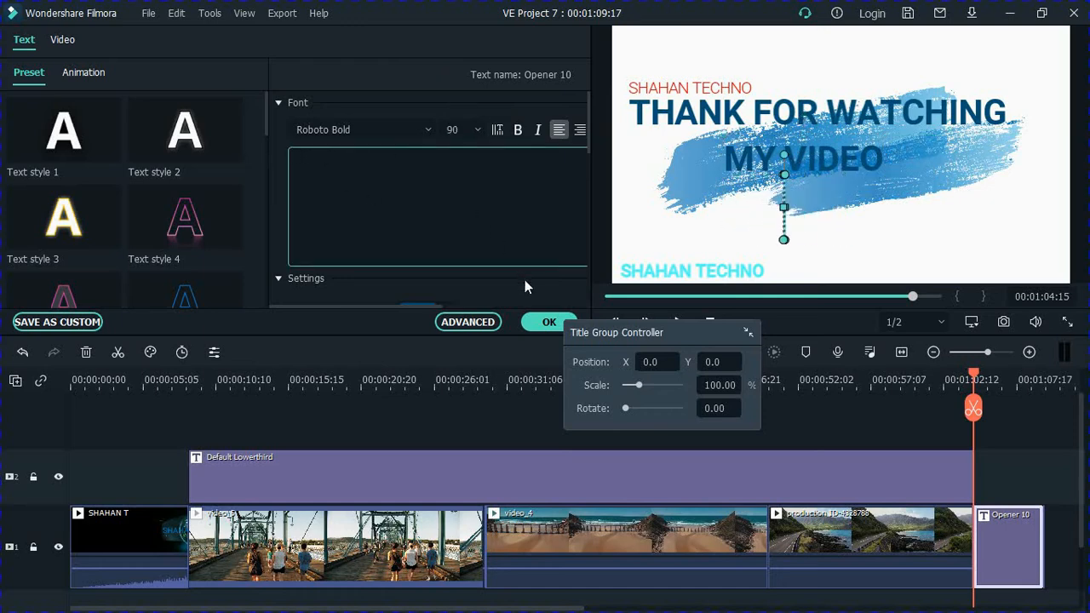
left_click(549, 321)
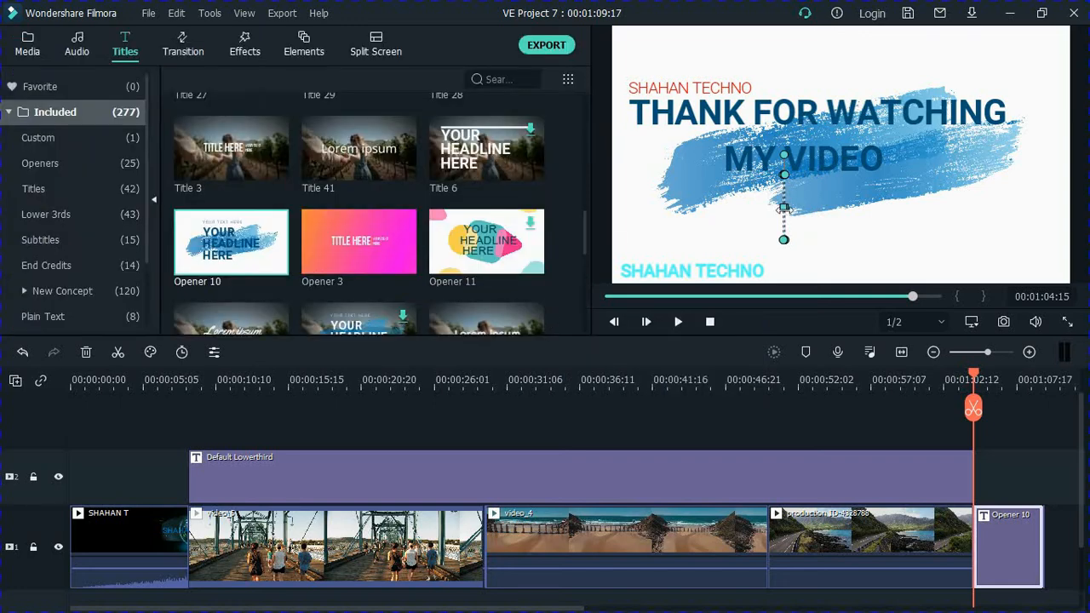
Trim the end of the Default Lowerthird title on track 2 so it stops just before the Opener 10 title.
left_click(665, 213)
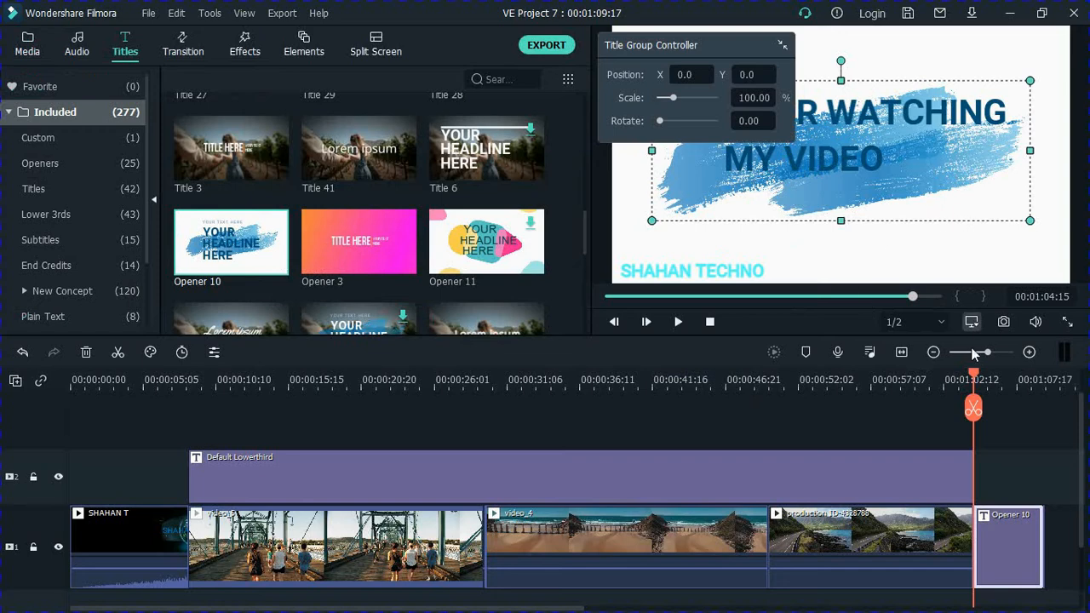
left_click(948, 470)
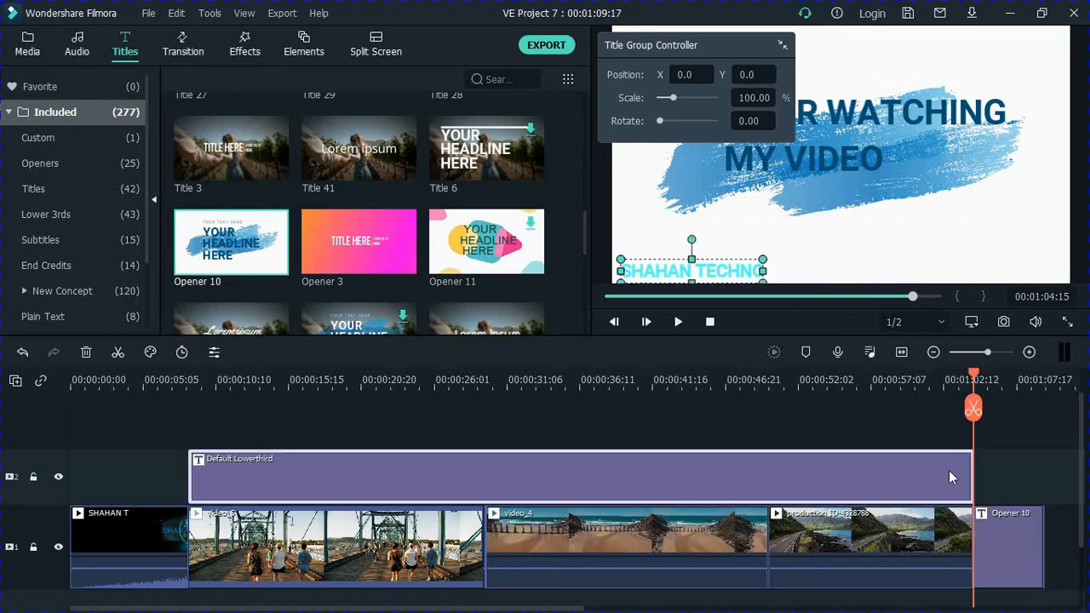
left_click_drag(974, 473, 970, 472)
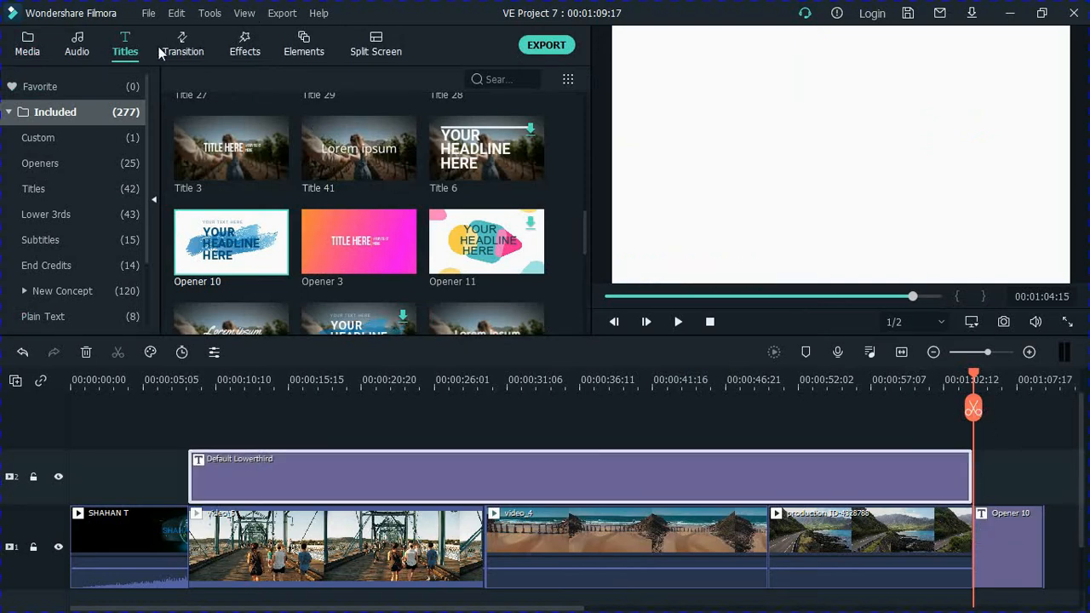
Add 3D transitions at the clip joins: Box Turn 1 before video_5, Box Turn 2 before video_4 and Opener 10, Box Flip 1 before production ID-4328788.
left_click(184, 53)
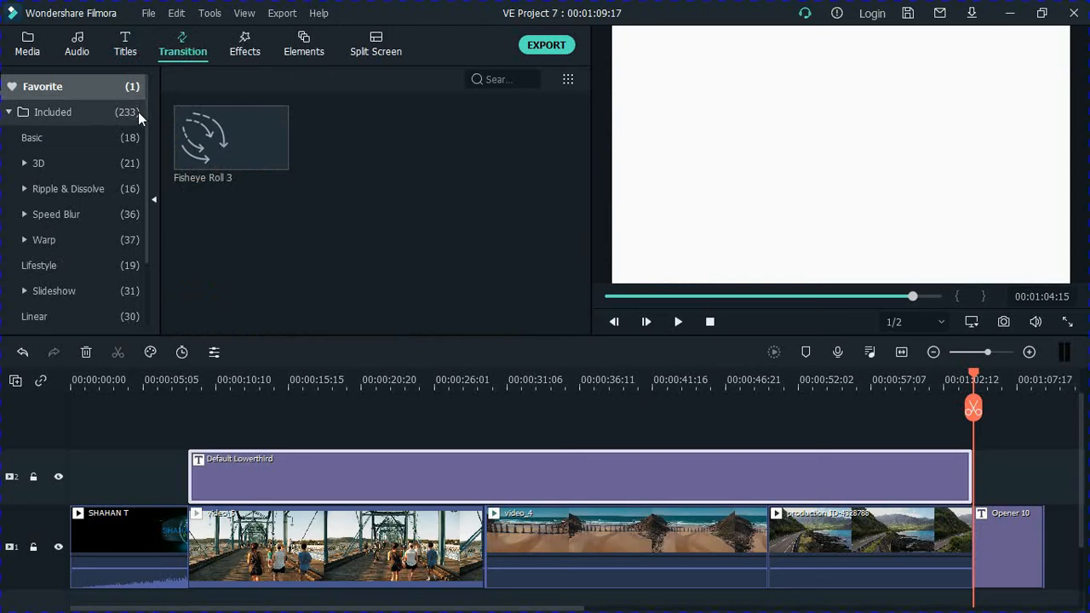
left_click(128, 168)
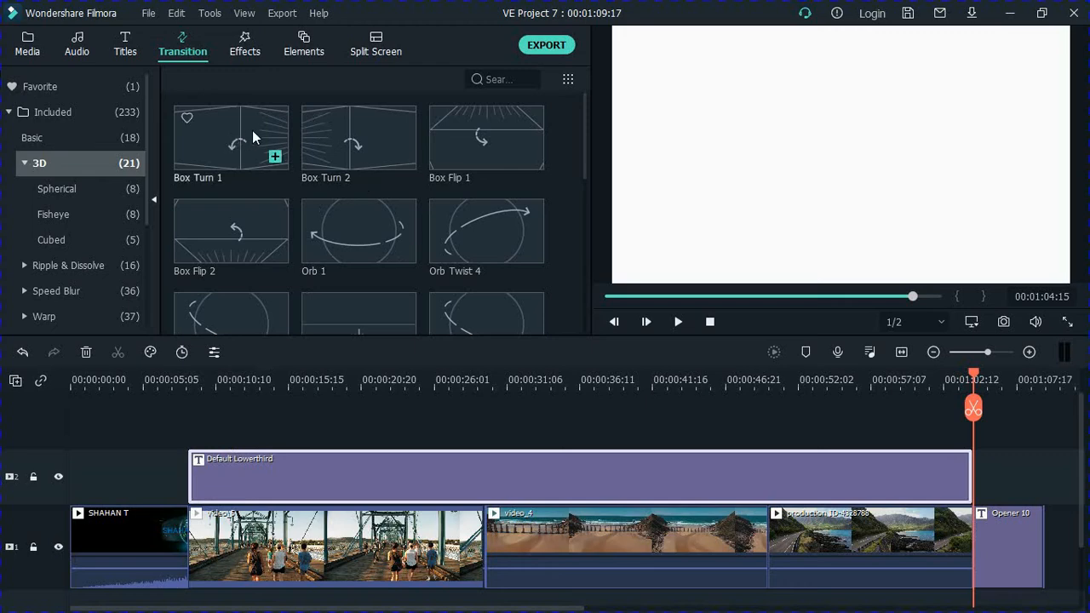
left_click_drag(252, 130, 185, 535)
left_click_drag(365, 144, 491, 540)
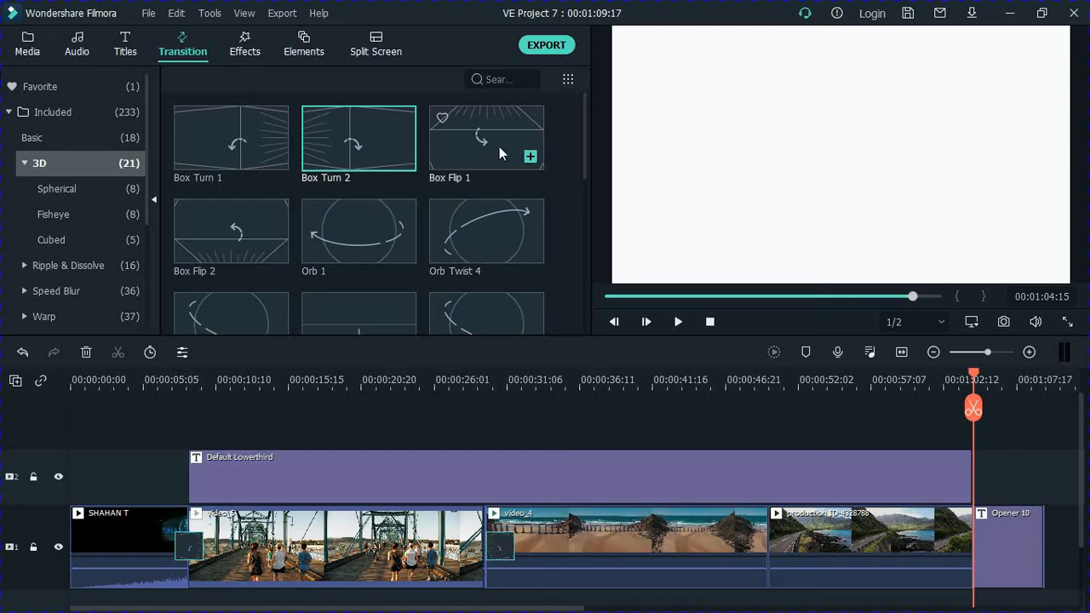
left_click_drag(499, 146, 771, 545)
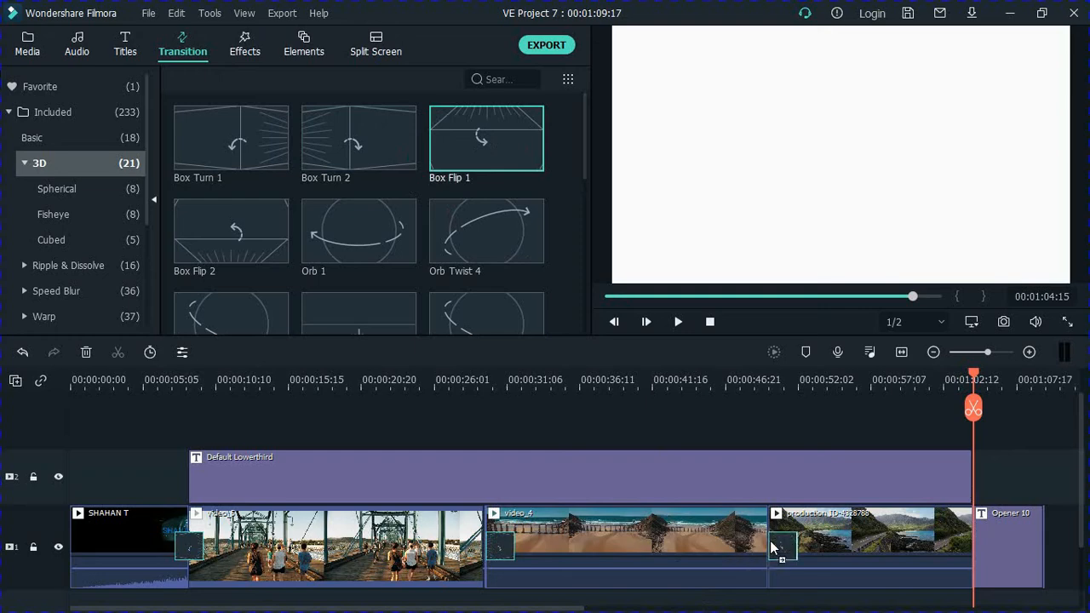
left_click_drag(355, 128, 974, 537)
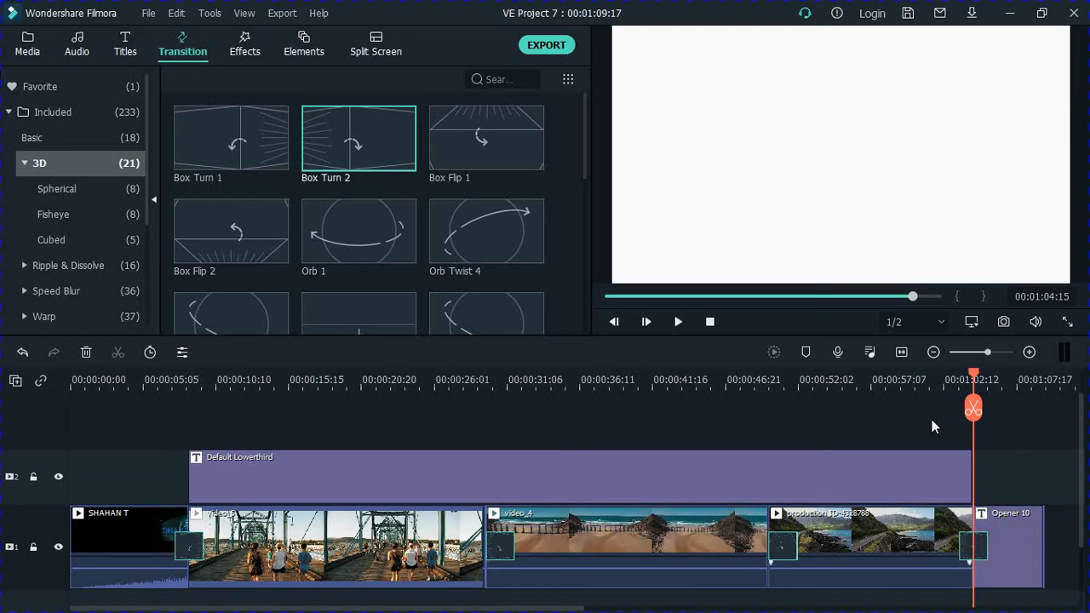
Preview the transition from the production ID-4328788 clip into the Opener 10 title through to the timeline's end.
left_click_drag(968, 381, 936, 383)
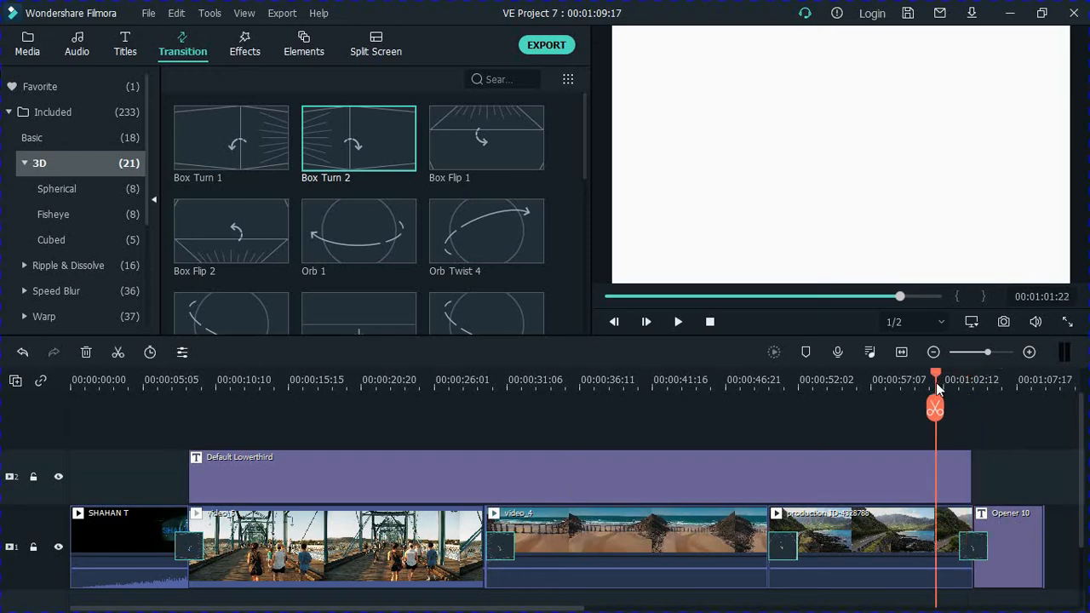
left_click(679, 322)
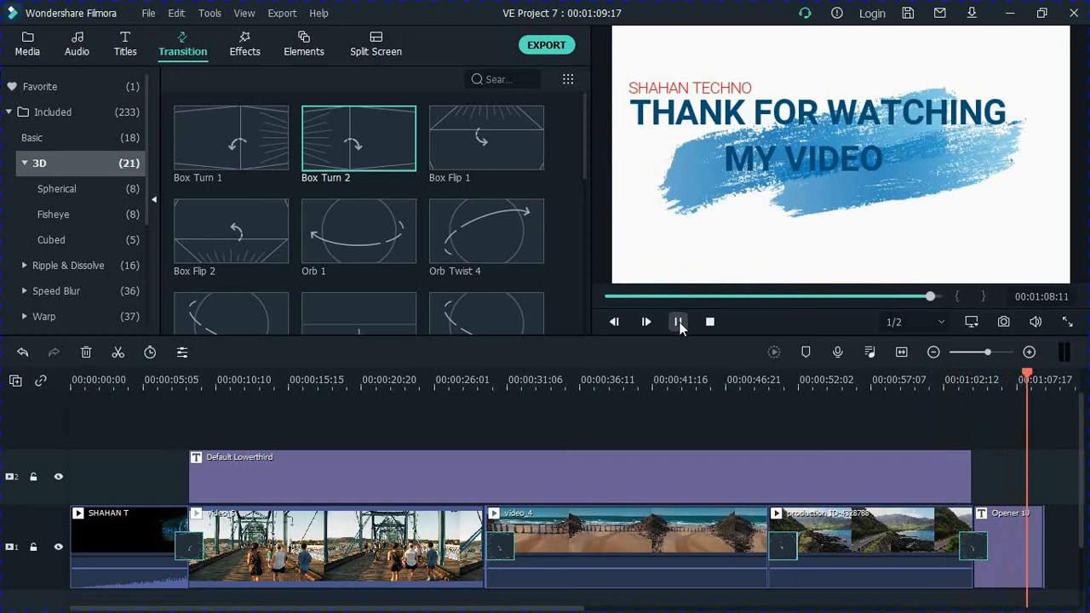
left_click(1043, 381)
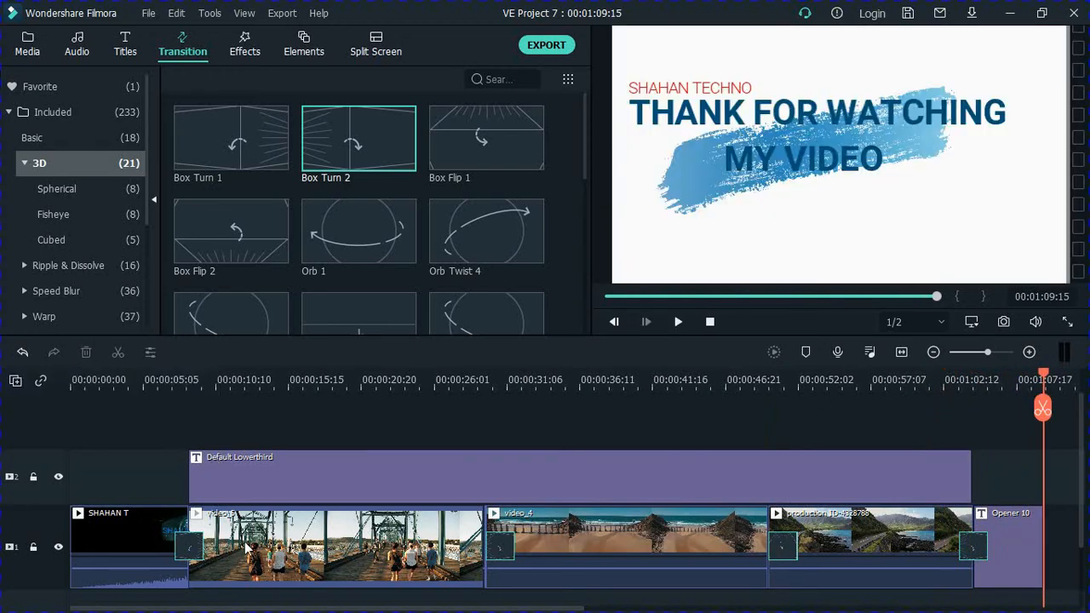
Split the video_5 clip at 00:00:26:14 and delete the part after the cut.
left_click(247, 547)
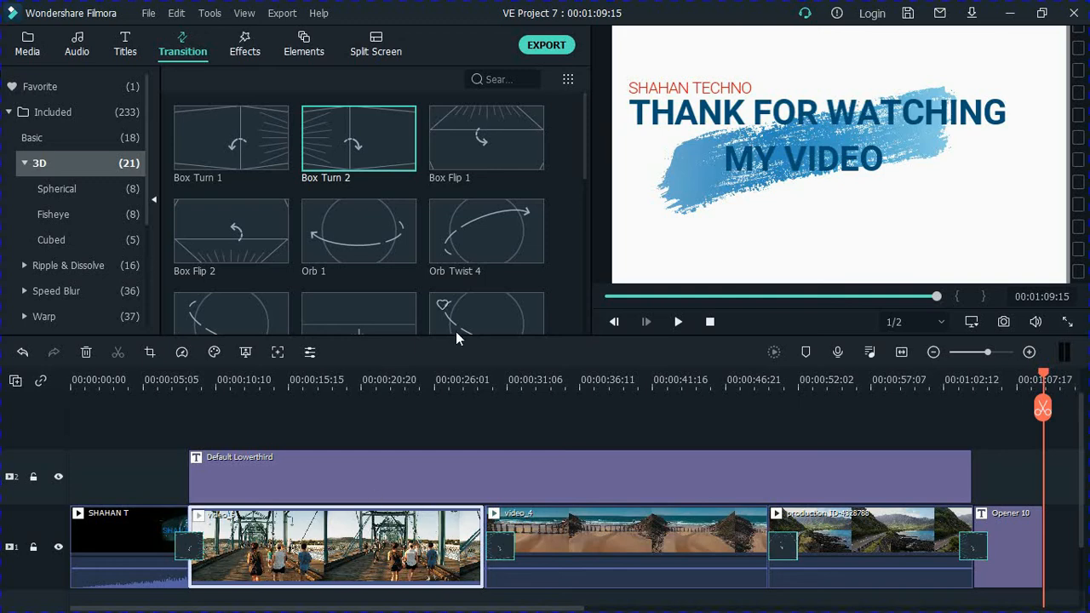
left_click(441, 380)
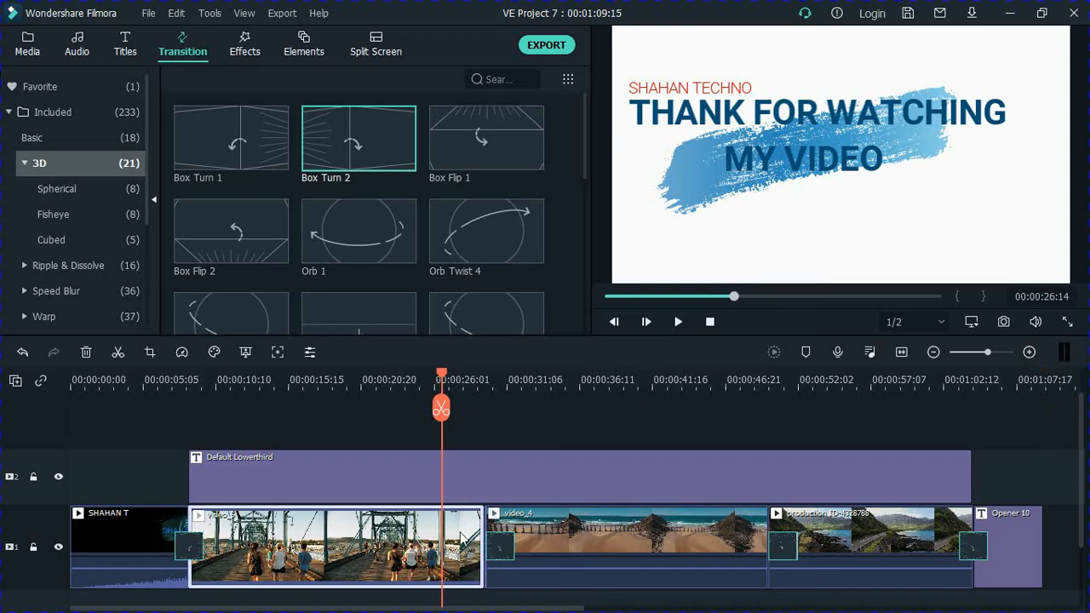
left_click(441, 409)
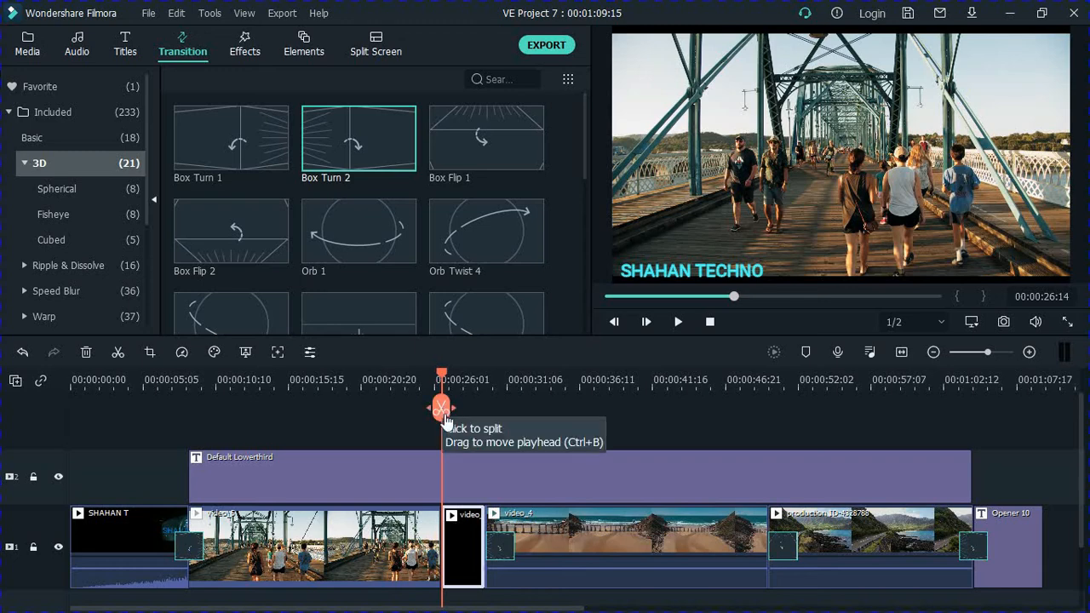
left_click(84, 352)
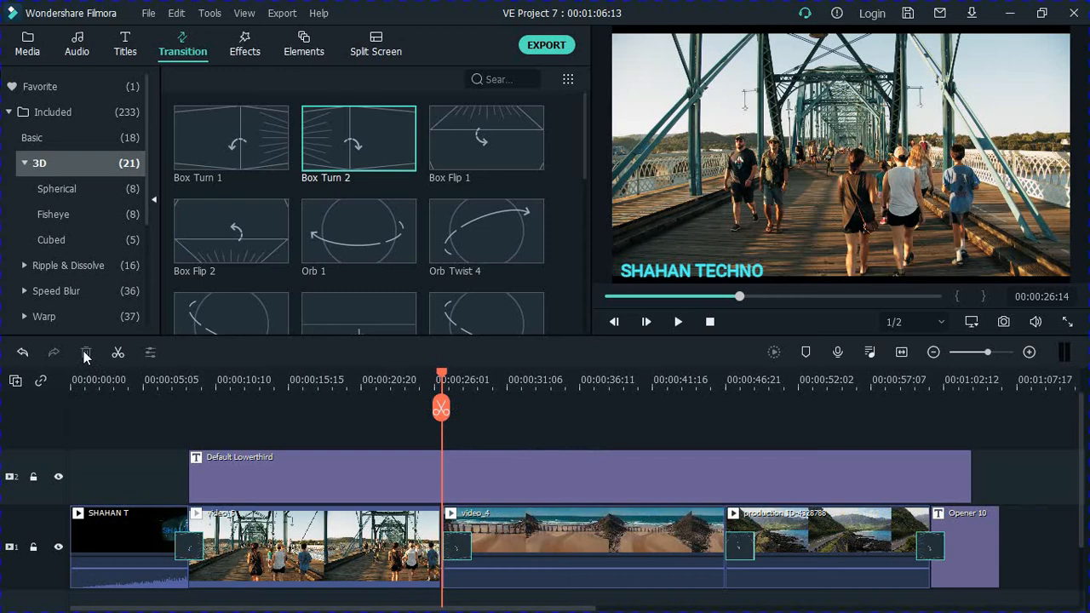
Undo the deletion and the split of video_5, and move the playhead back to 00:00:05:18.
left_click(23, 354)
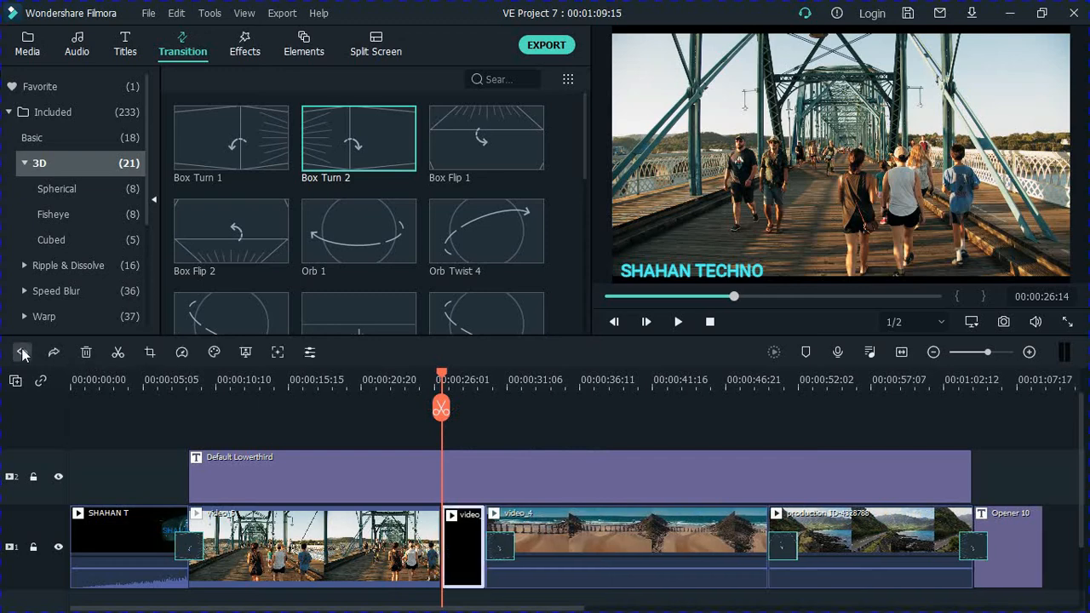
left_click(23, 353)
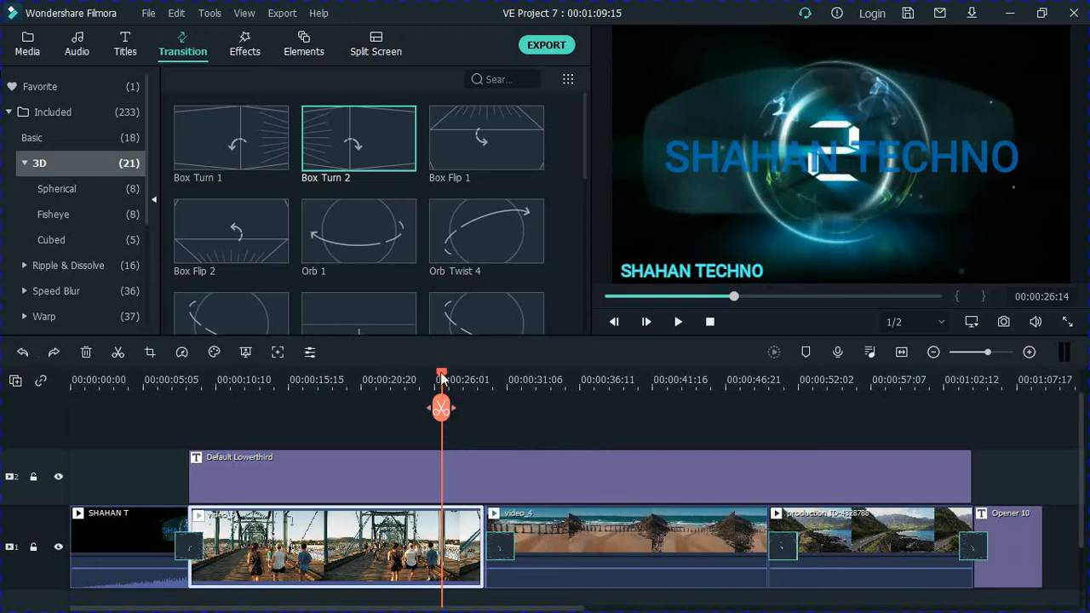
left_click_drag(442, 378, 153, 452)
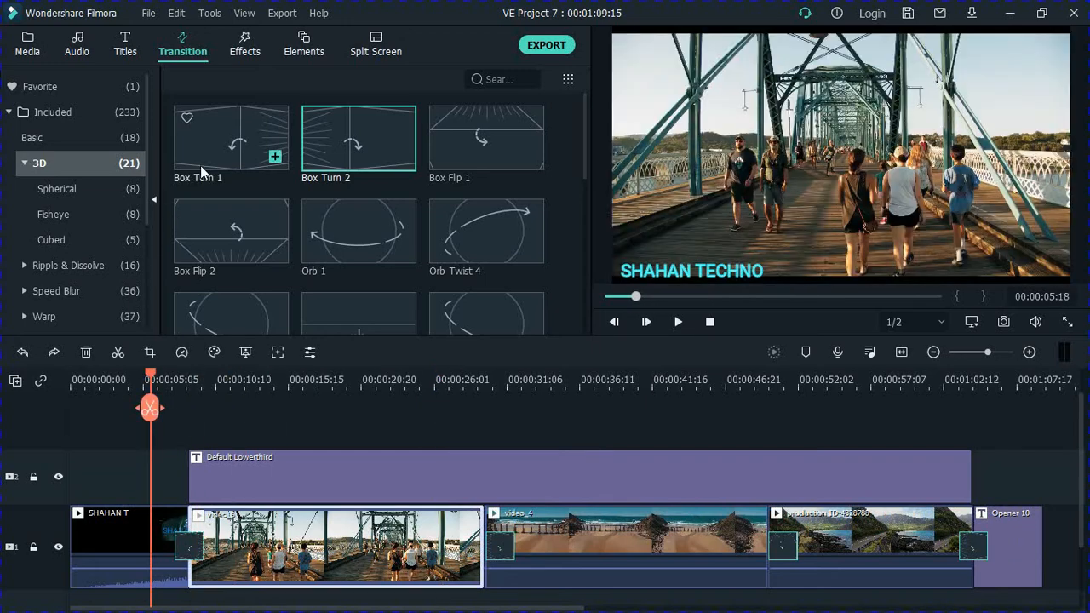
Browse the included music and preview the tracks "Earth - The Rhythm Of ..." and "Living Pulse - Go Goes".
left_click(86, 51)
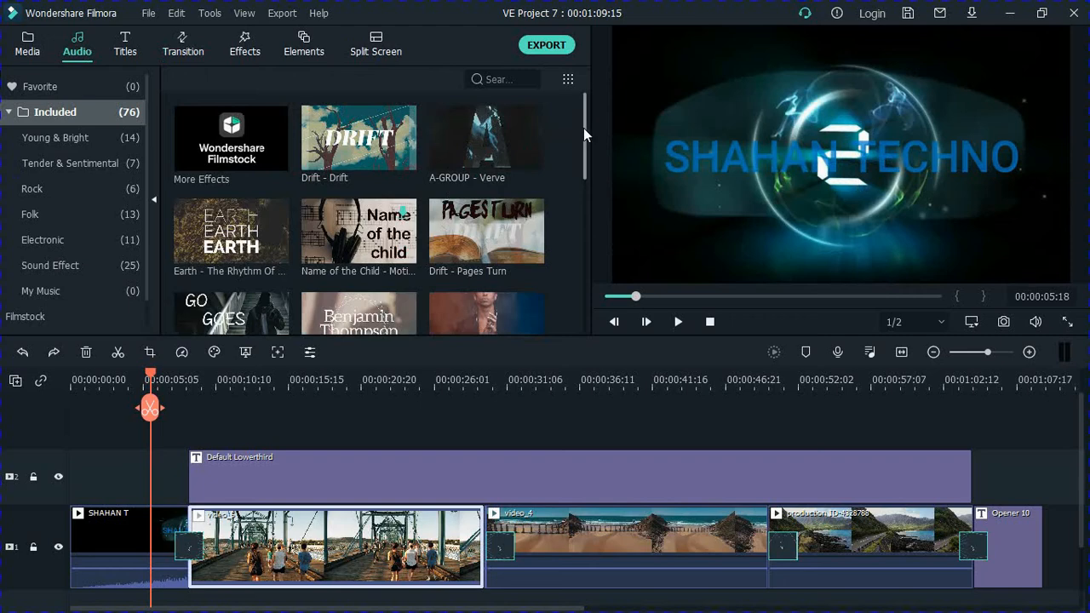
left_click_drag(583, 127, 587, 210)
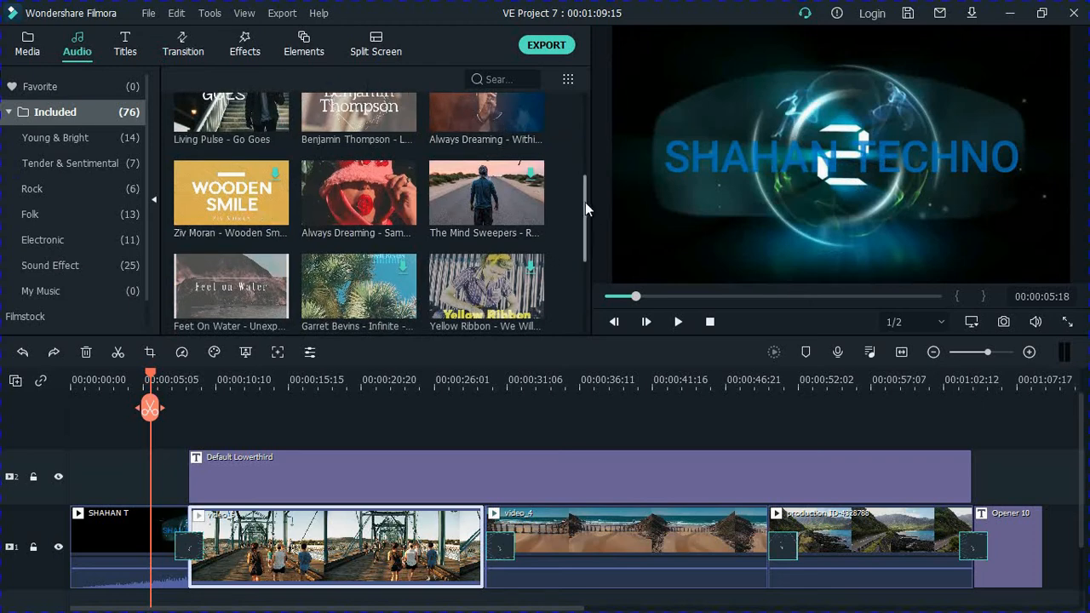
left_click_drag(585, 201, 580, 132)
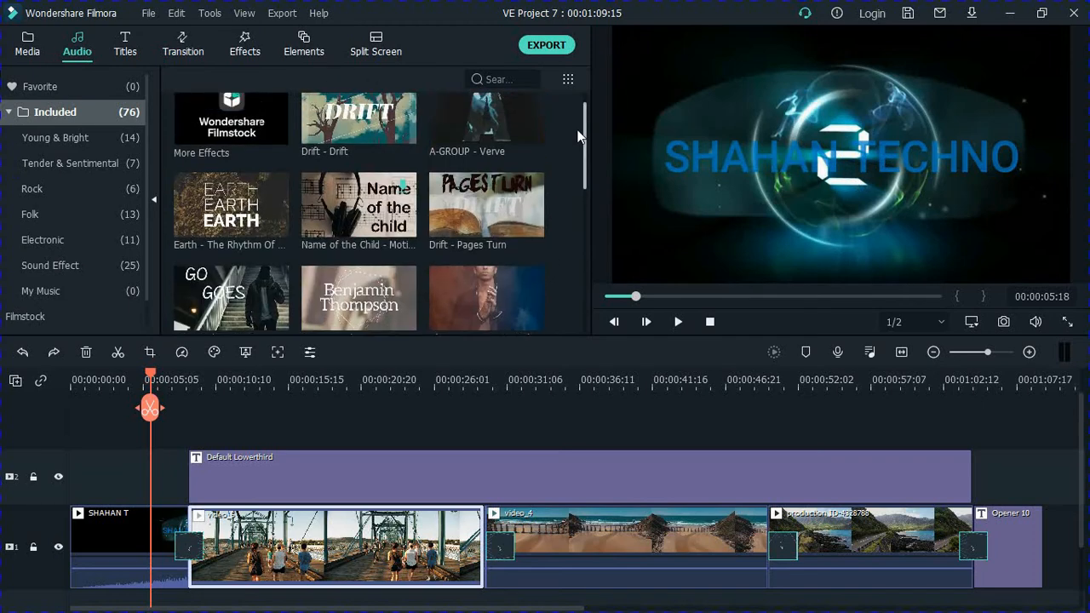
left_click(223, 210)
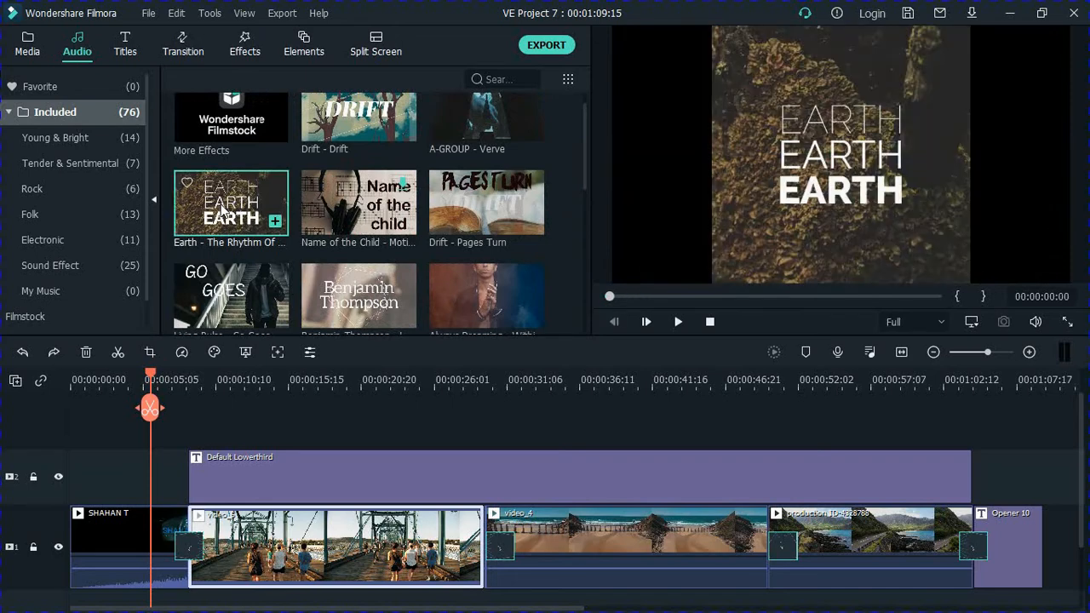
left_click(679, 322)
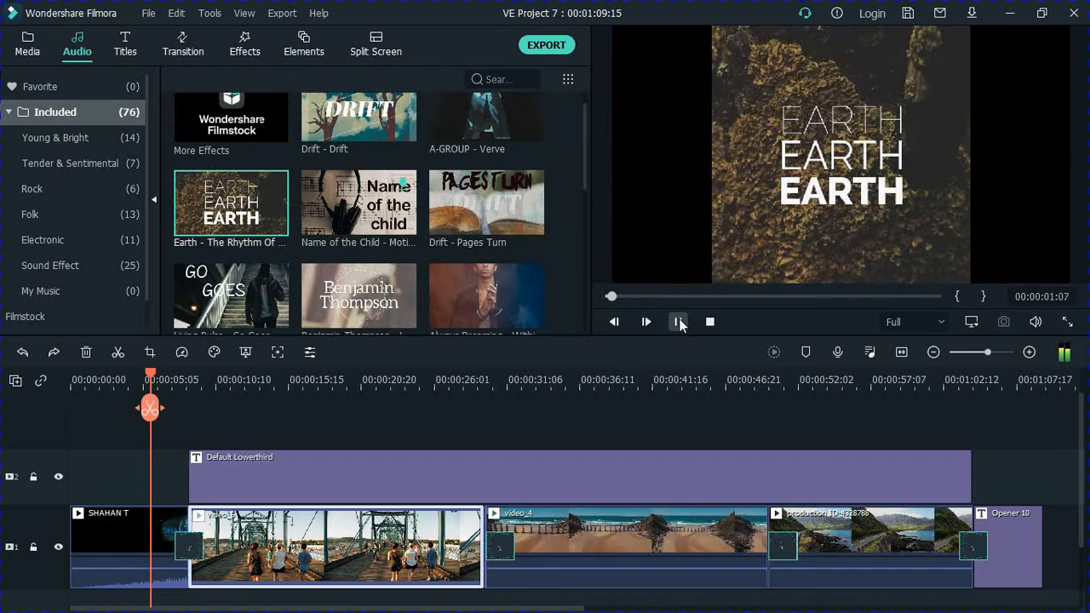
left_click(256, 291)
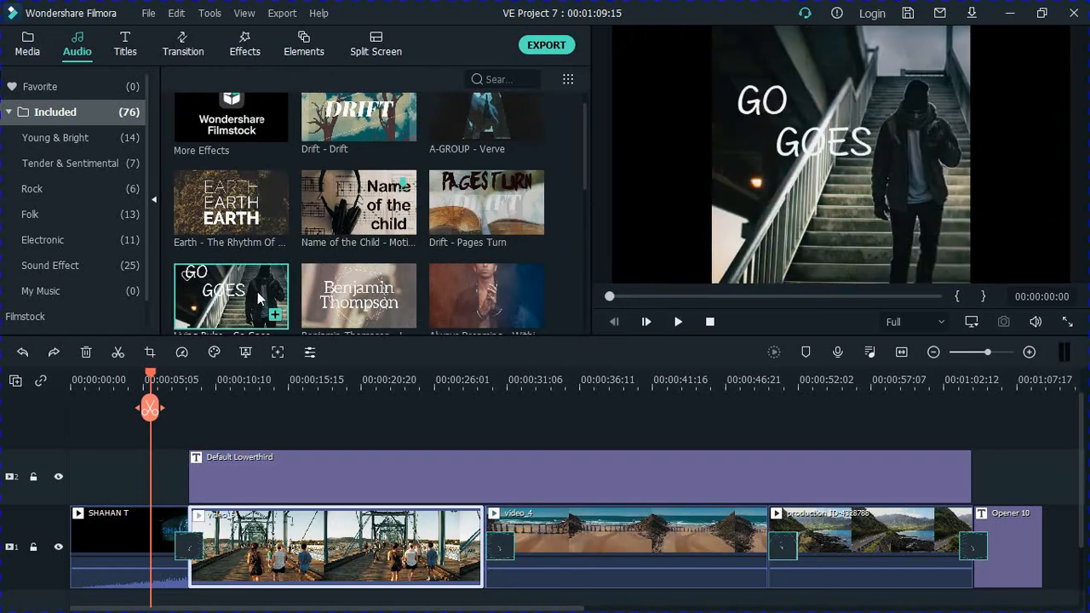
left_click(679, 321)
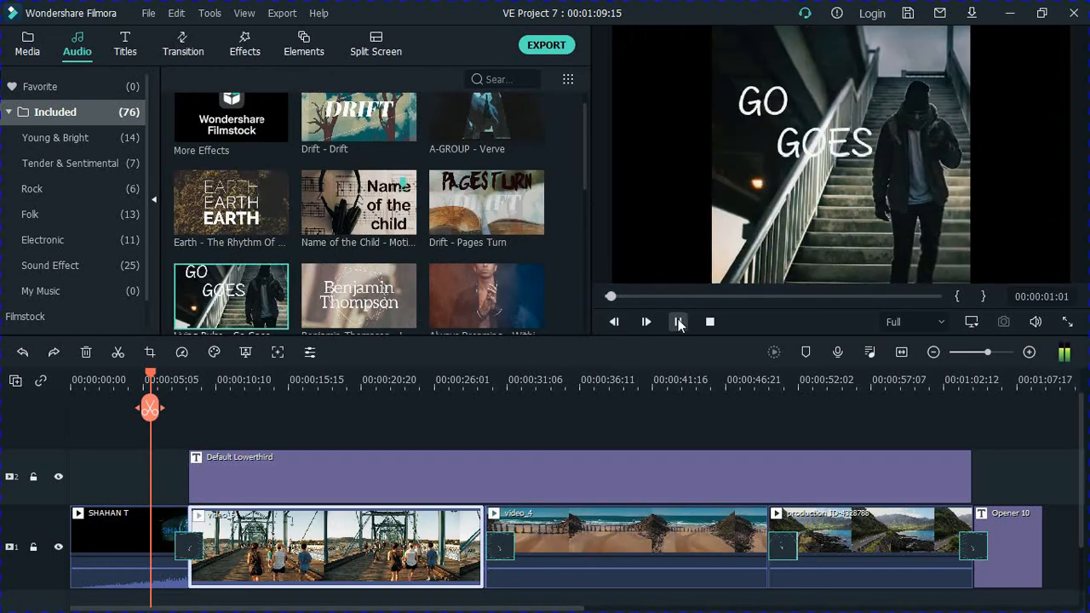
left_click(678, 322)
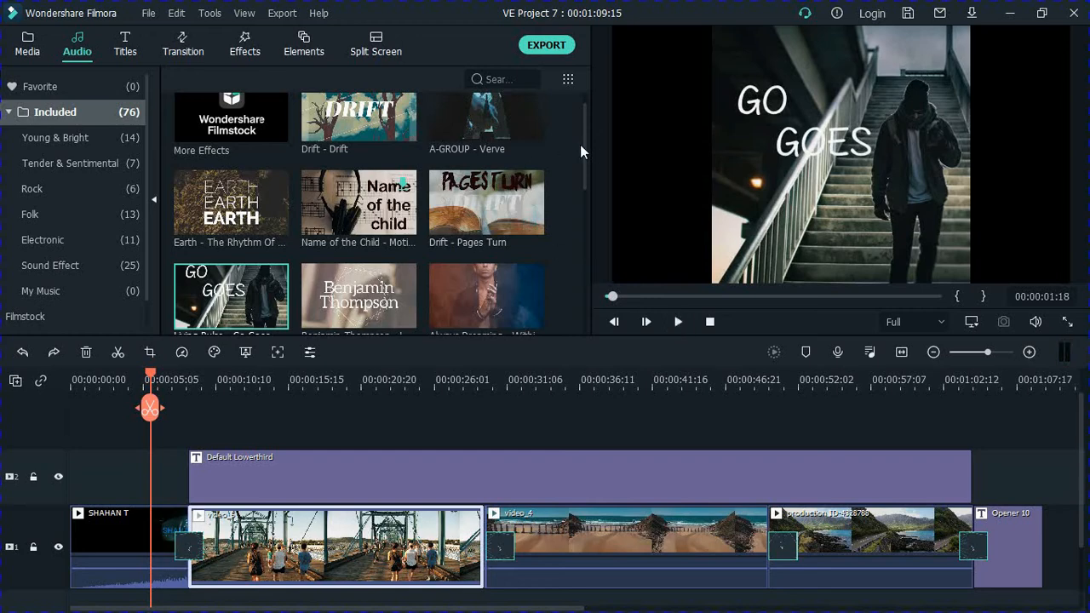
Add the "Living Pulse - Go Goes" music to audio track 1, starting where the video_5 clip begins.
left_click_drag(584, 151, 587, 207)
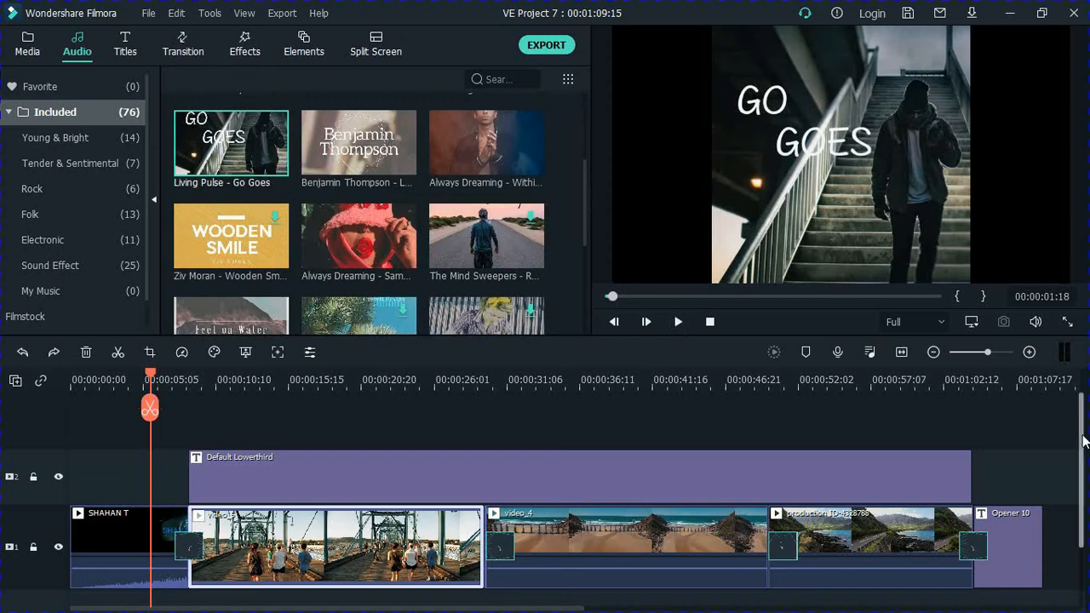
left_click_drag(1083, 442, 1083, 492)
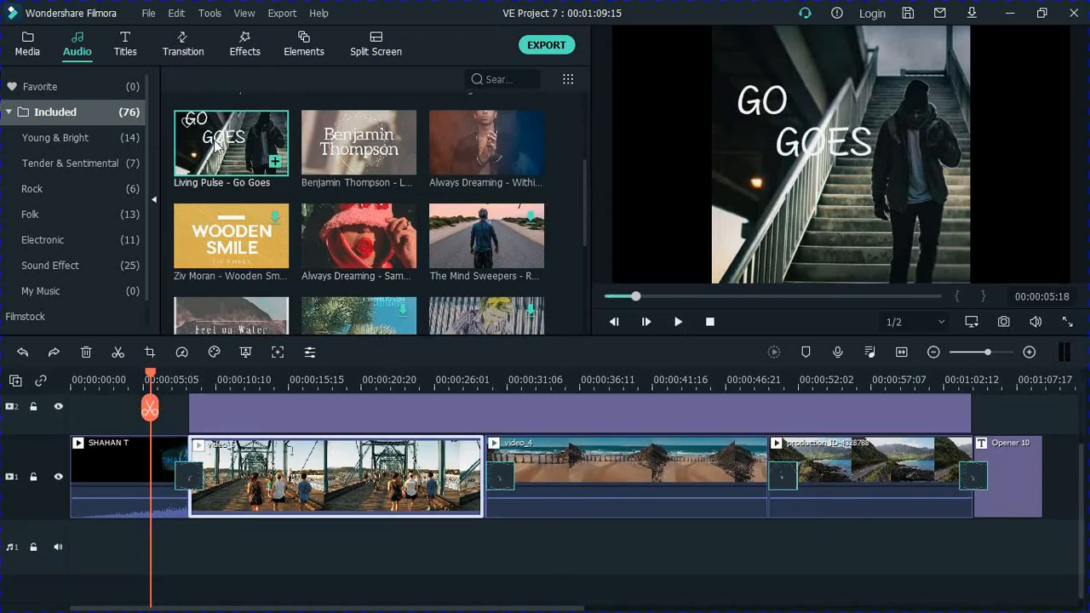
left_click_drag(220, 145, 167, 552)
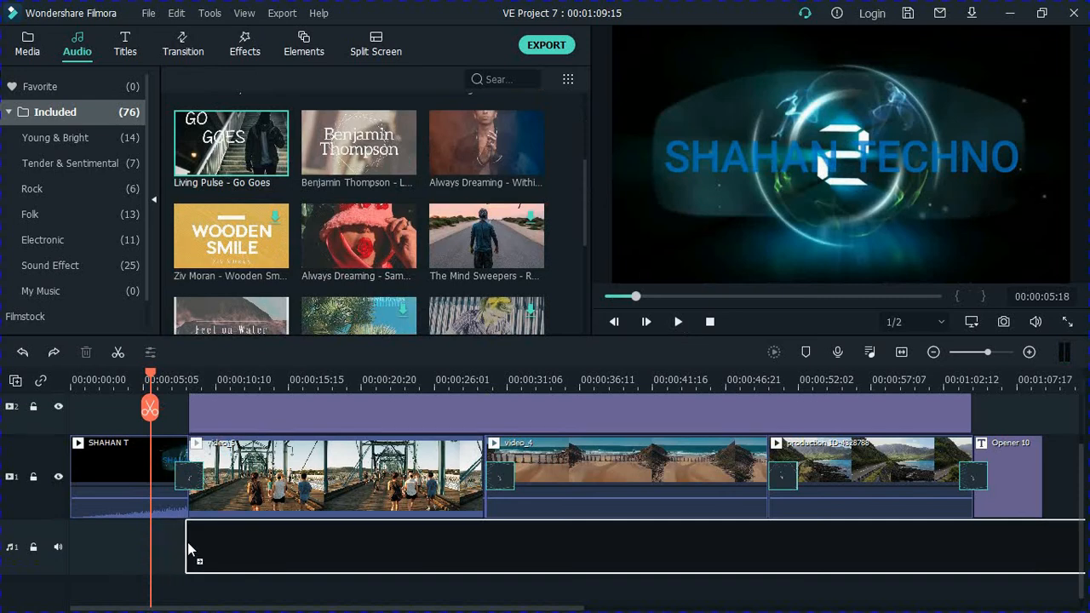
left_click_drag(189, 542, 188, 542)
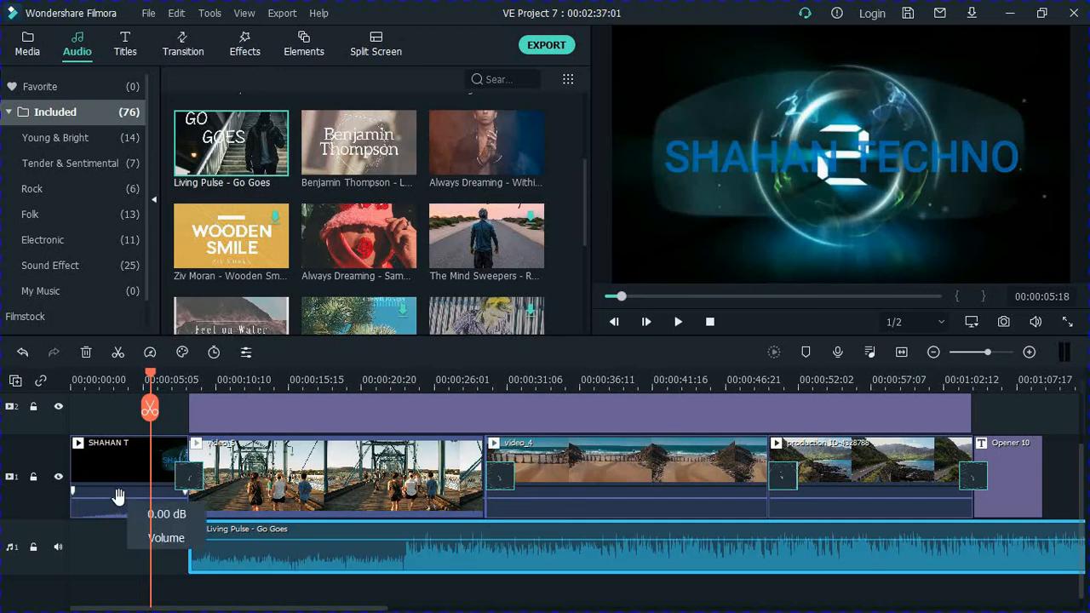
Raise the intro clip's volume on the timeline and try the volume line of the "Living Pulse - Go Goes" music.
left_click_drag(119, 496, 119, 494)
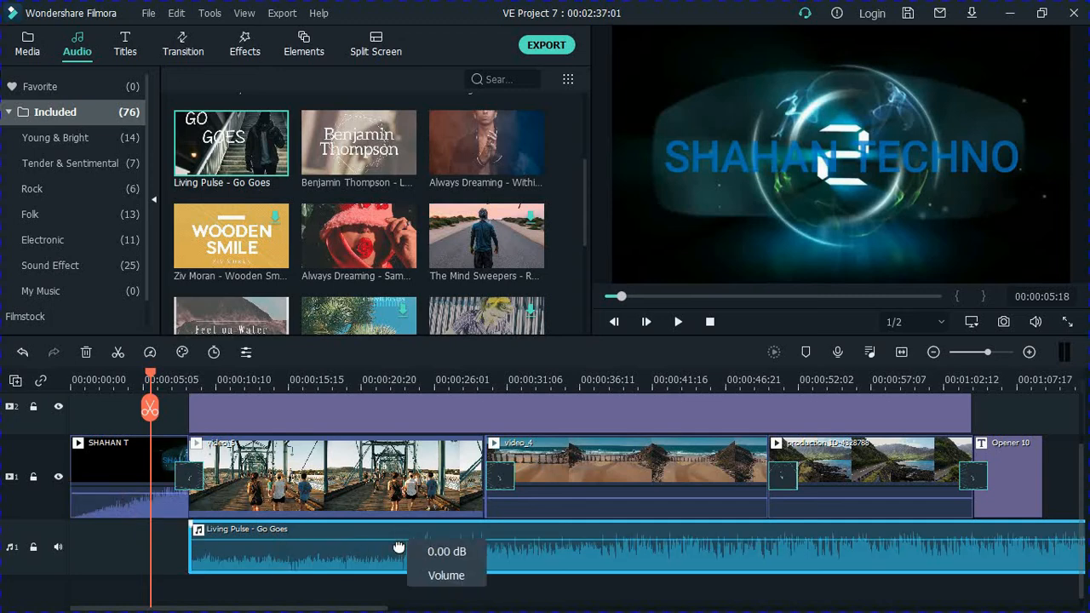
mouse_move(399, 547)
left_mouse_down()
mouse_move(400, 570)
mouse_move(403, 531)
mouse_move(404, 544)
left_mouse_up()
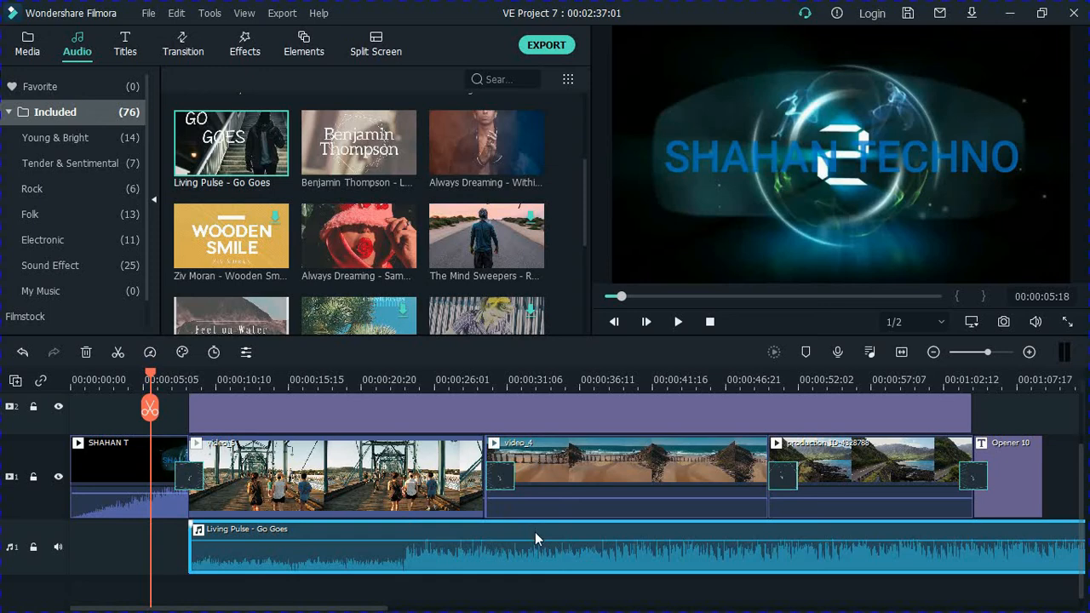
Give the "Living Pulse - Go Goes" music a fade-in of 14.67 s and a fade-out of 5.88 s.
double_click(535, 532)
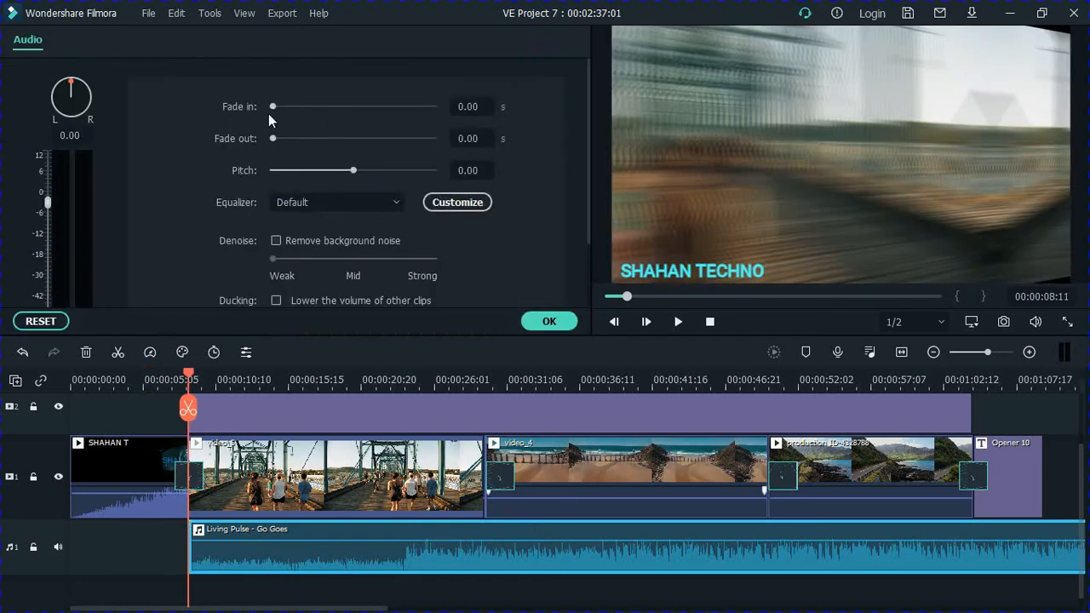
left_click_drag(271, 106, 285, 109)
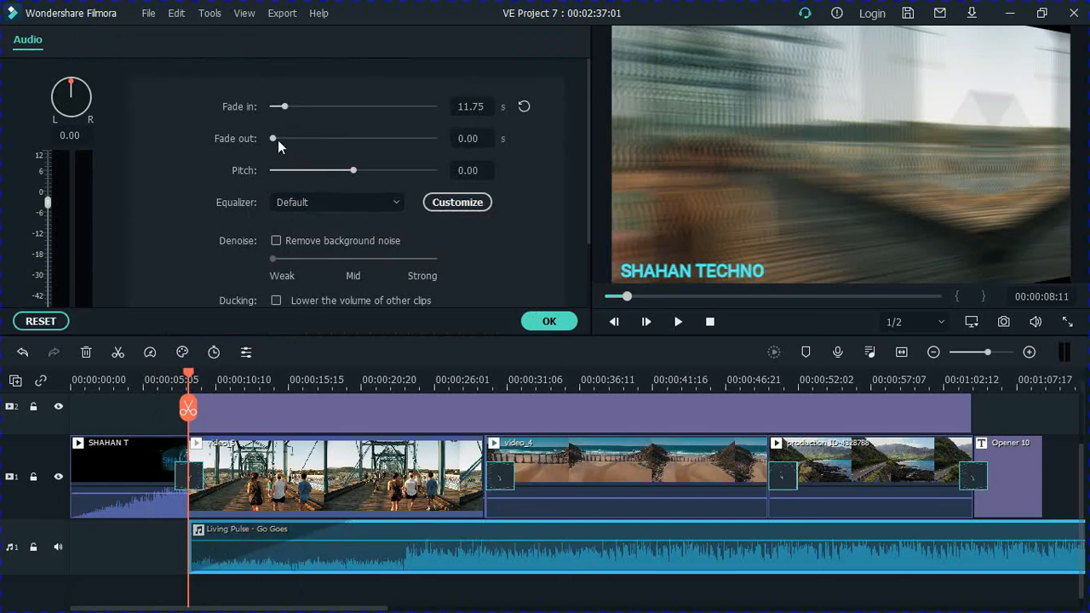
left_click_drag(288, 108, 279, 138)
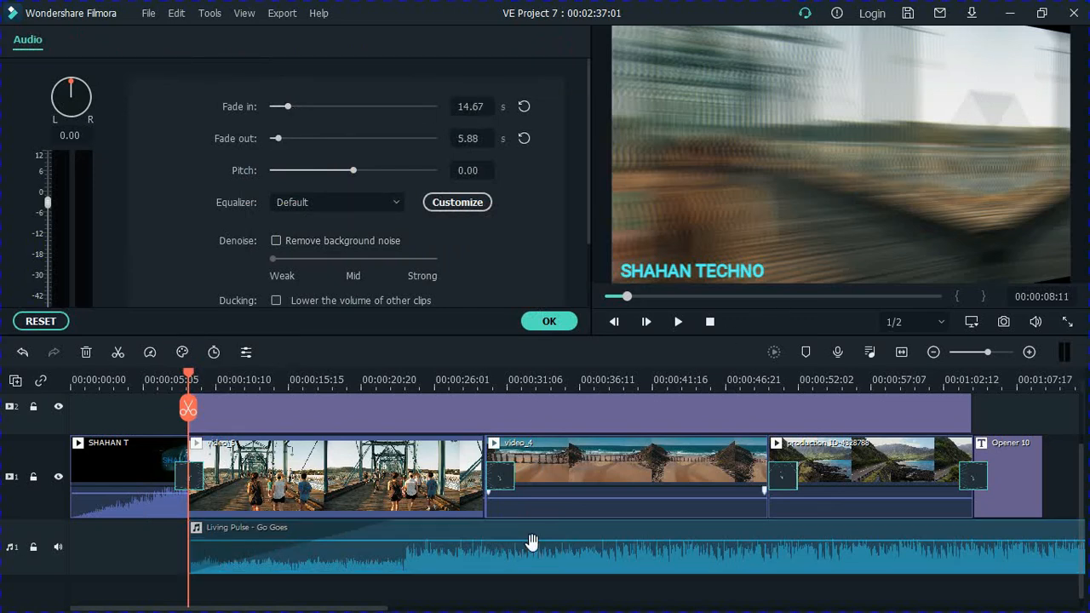
Split the music at the end of the Opener 10 title (00:01:09:12), delete the remainder and apply the audio settings.
left_click(377, 609)
scroll(384, 597, "down", 1)
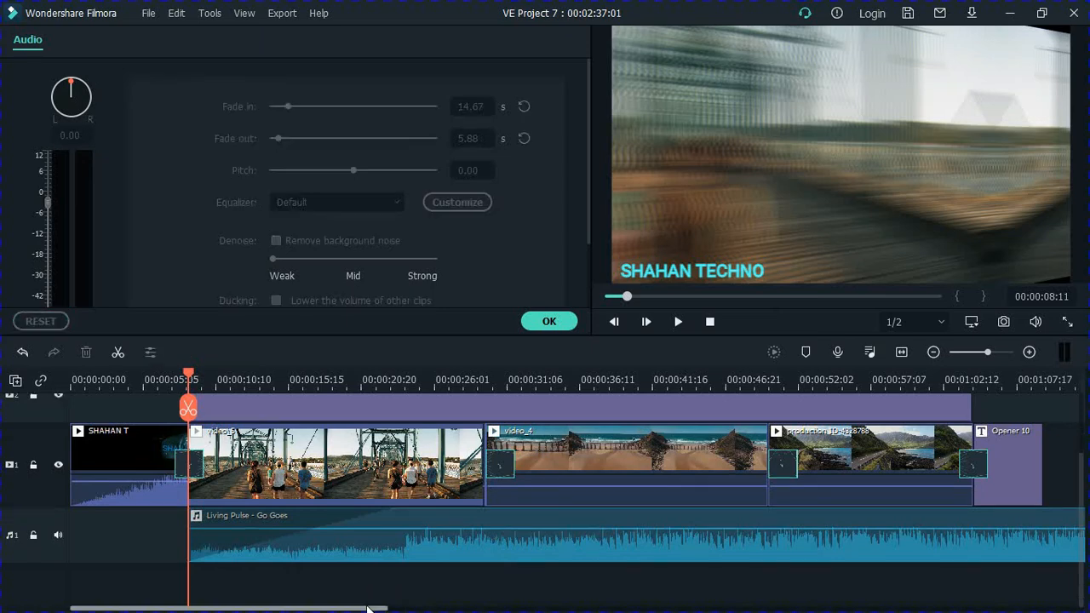
left_click_drag(368, 610, 554, 610)
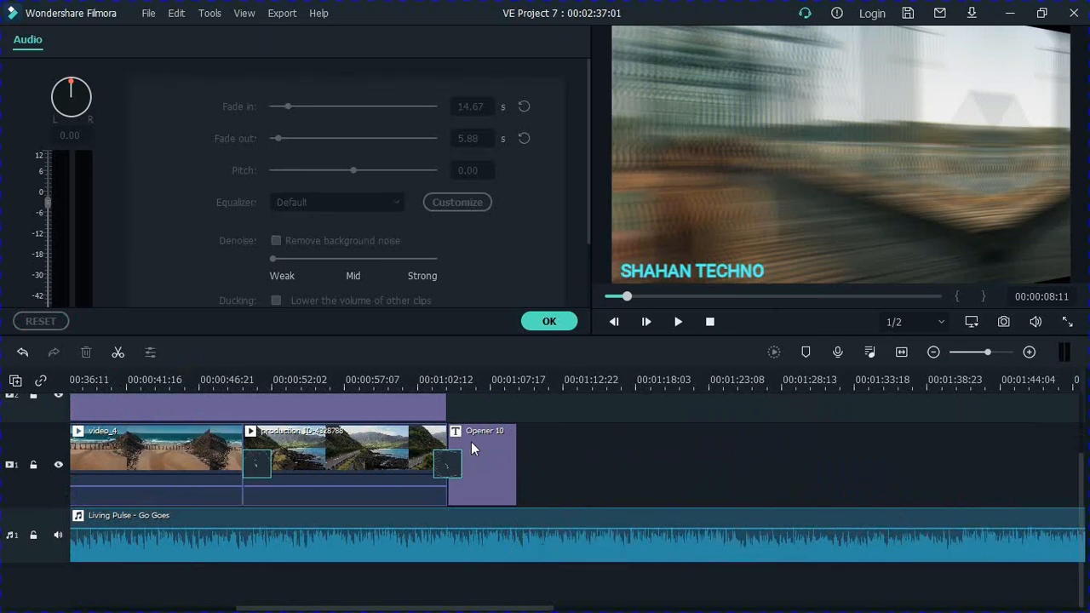
left_click(511, 382)
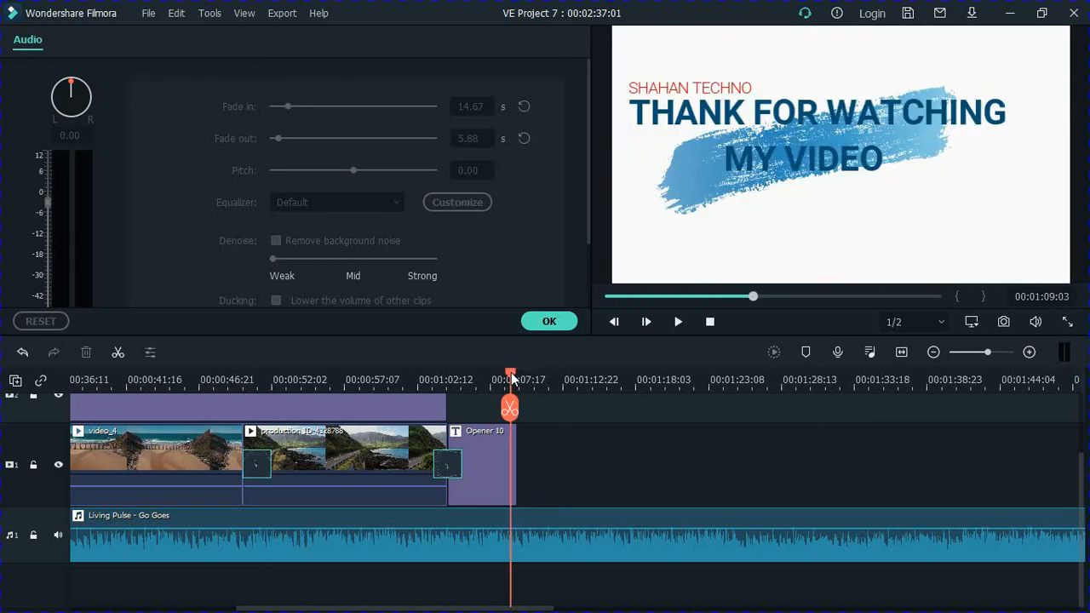
left_click_drag(512, 382, 516, 381)
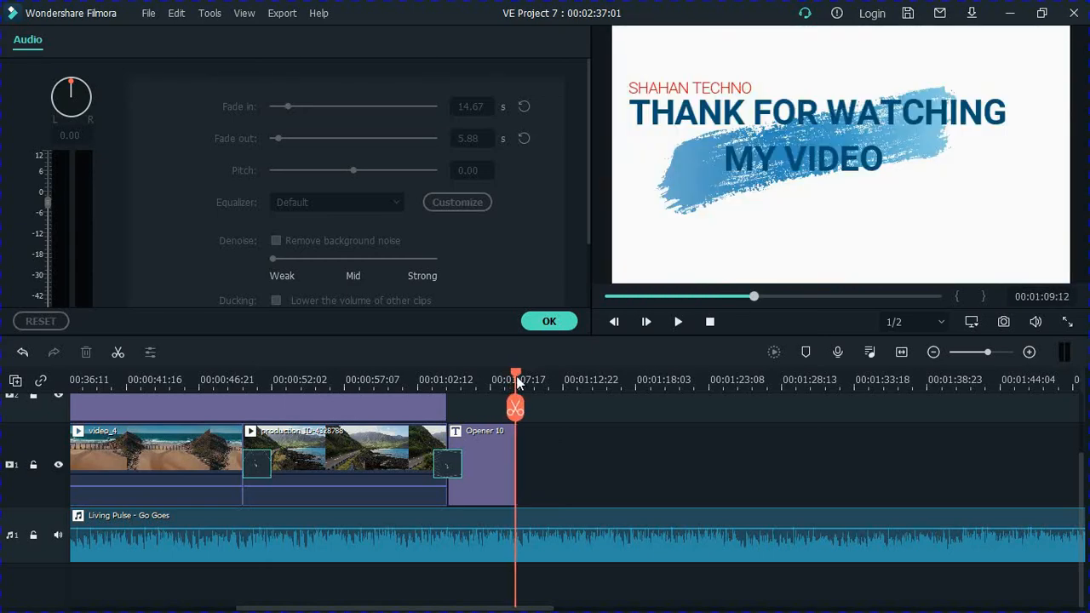
left_click(571, 542)
left_click(512, 414)
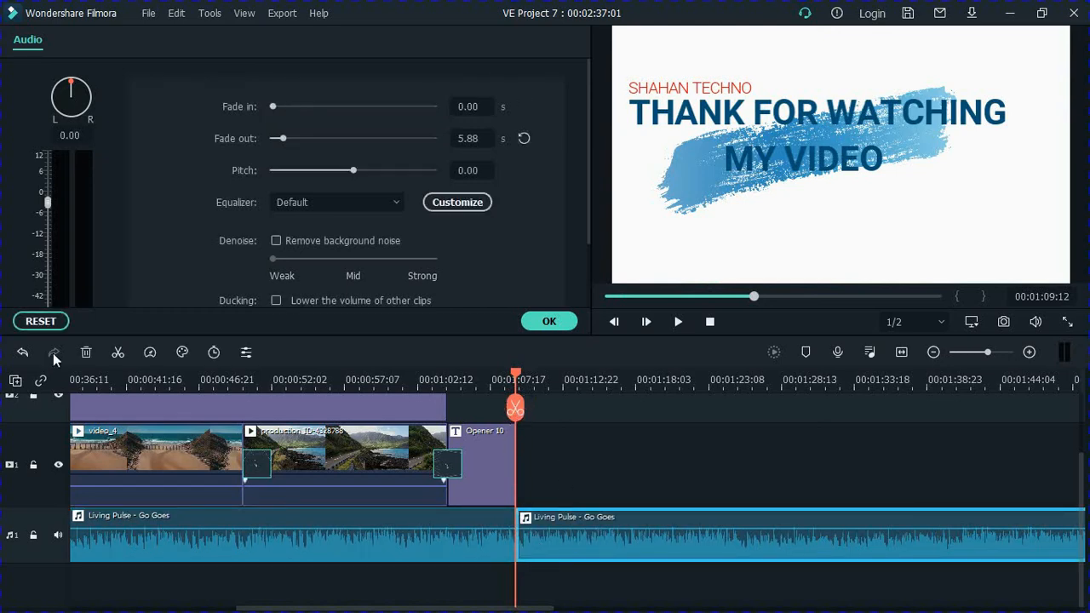
left_click(86, 352)
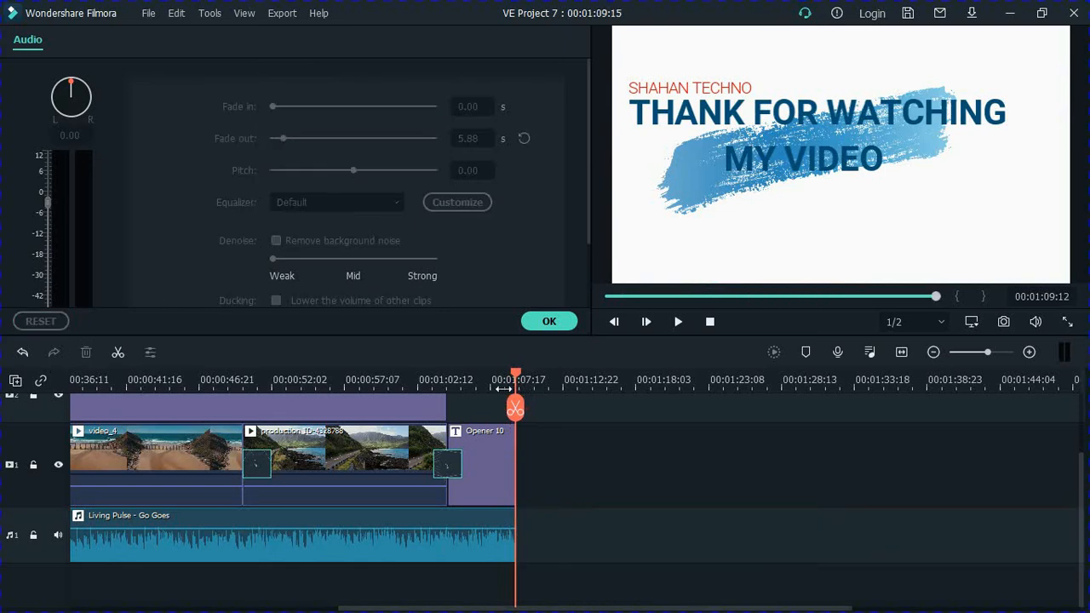
left_click_drag(516, 380, 63, 402)
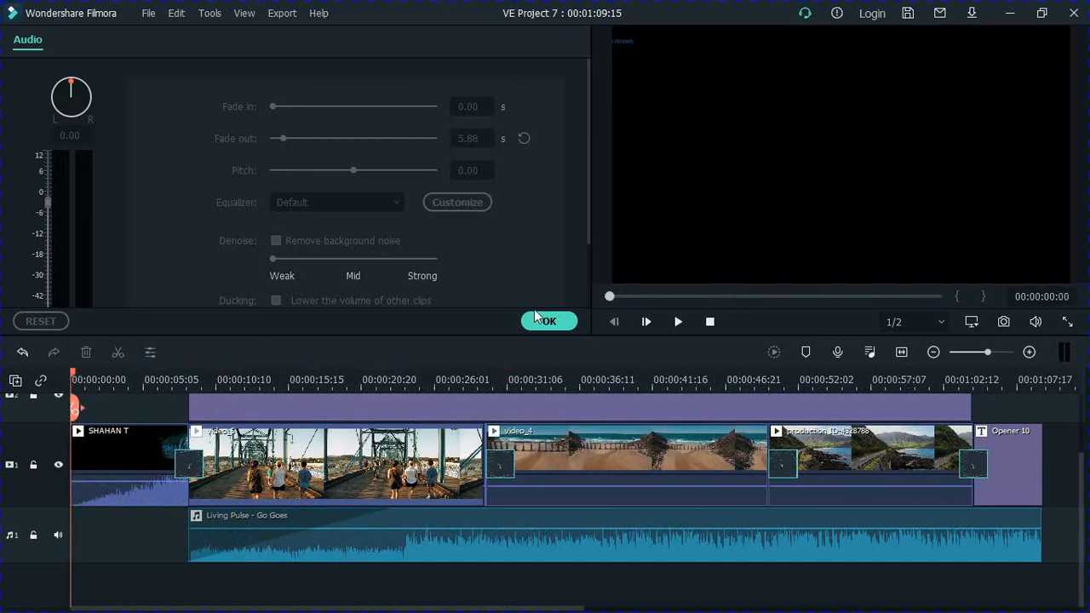
left_click(548, 322)
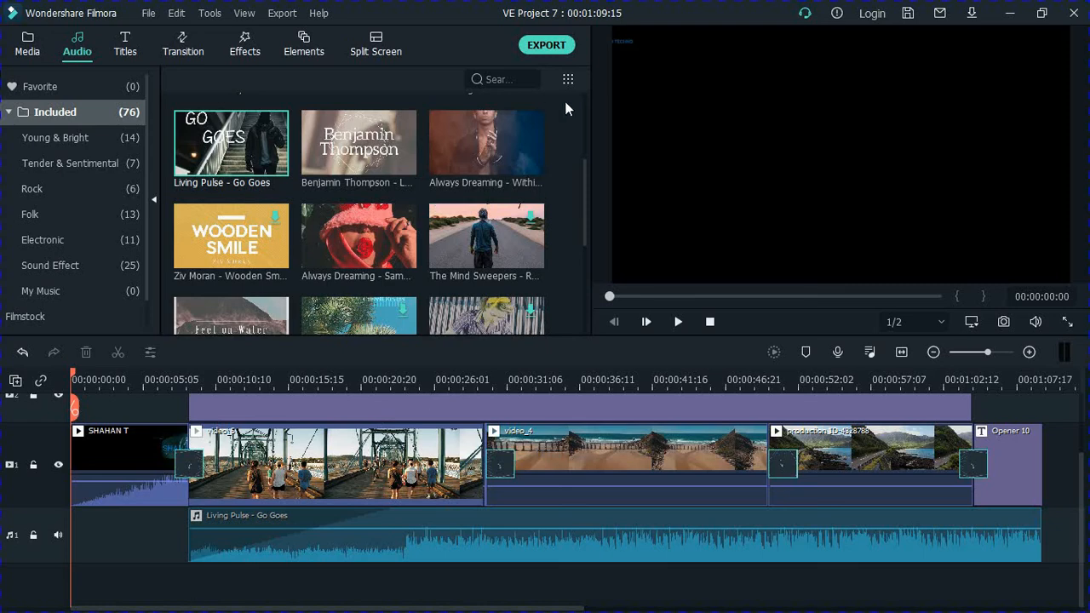
Set up a local MP4 export named "SHAHAN 3", keeping E:/FILMORA EXPORT VIDEO as the save folder.
left_click(547, 46)
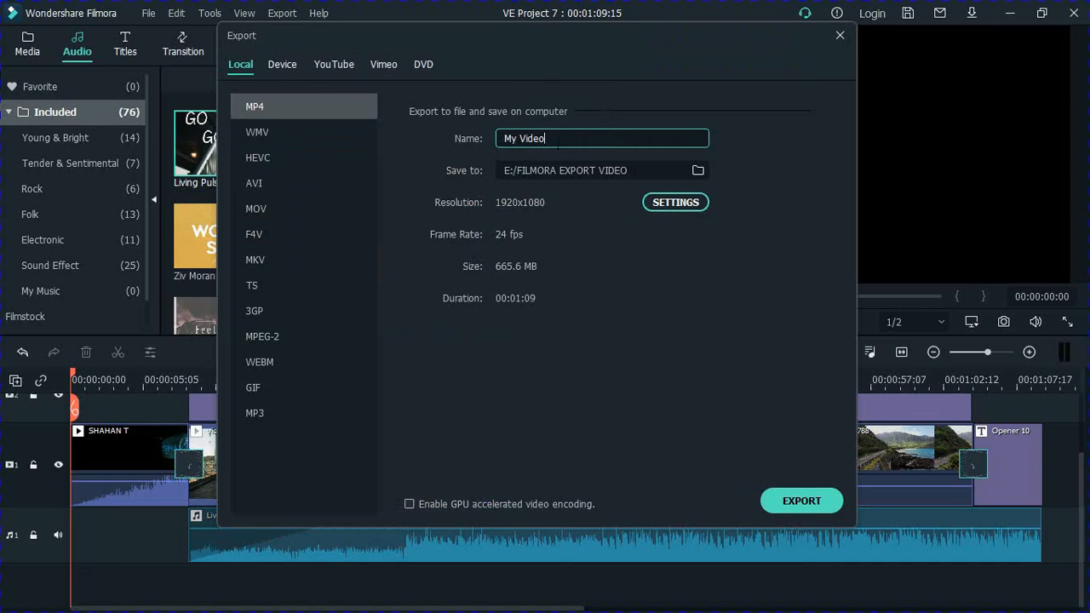
key("BackSpace")
key("BackSpace")
key("BackSpace")
key("BackSpace")
key("BackSpace")
key("BackSpace")
key("BackSpace")
key("BackSpace")
type("SW")
key("BackSpace")
type("HAHAN 3")
left_click(697, 171)
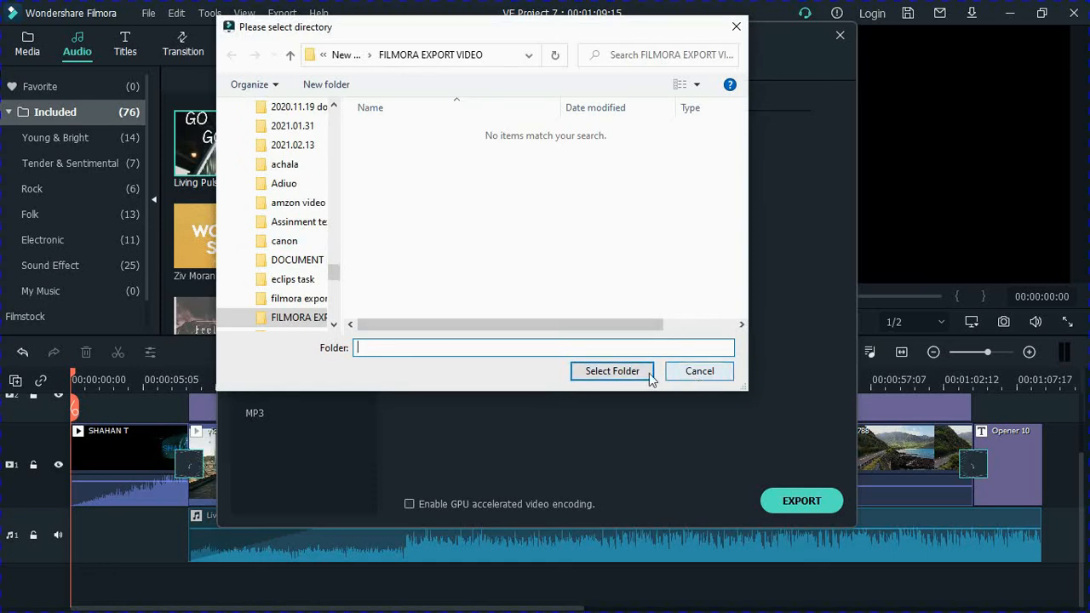
left_click(737, 27)
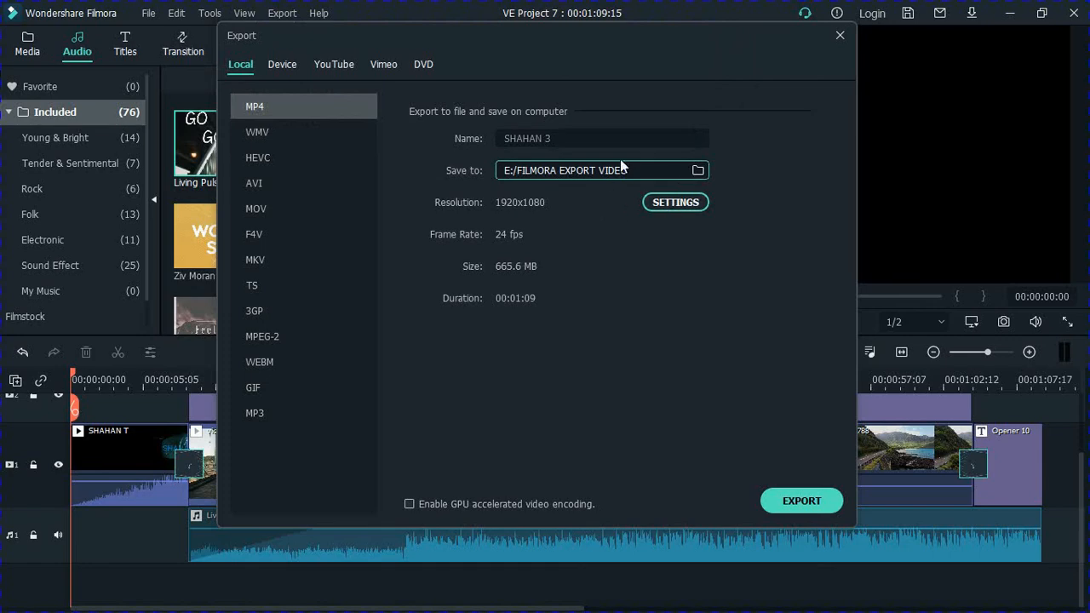
Accept the Best quality settings (H.264, 1920x1080, 24 fps, 80000 kbps), export the MP4 and close the finished export window.
left_click(676, 203)
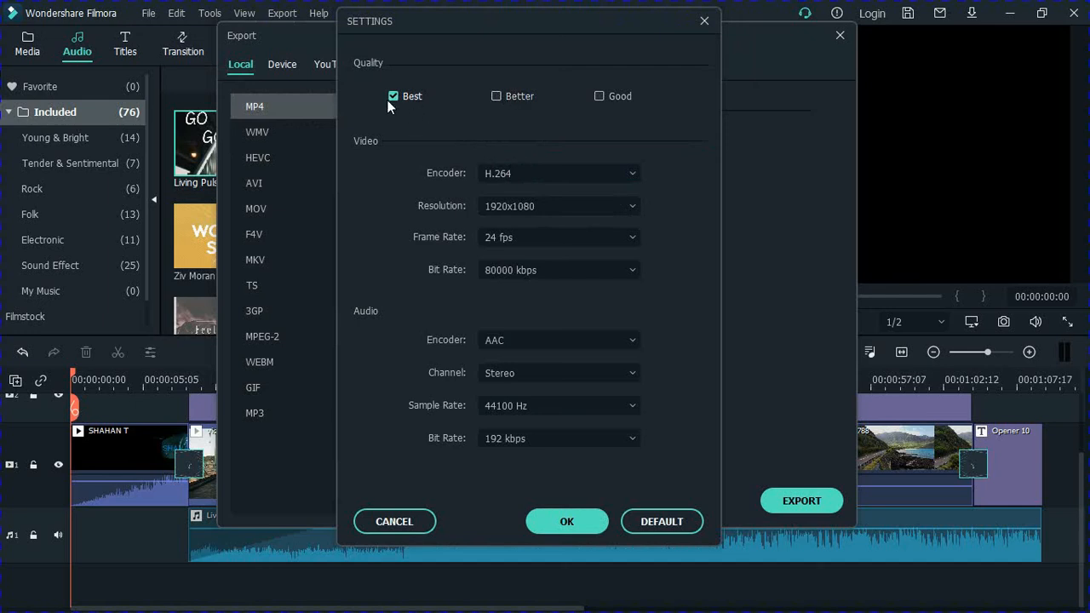
left_click(564, 522)
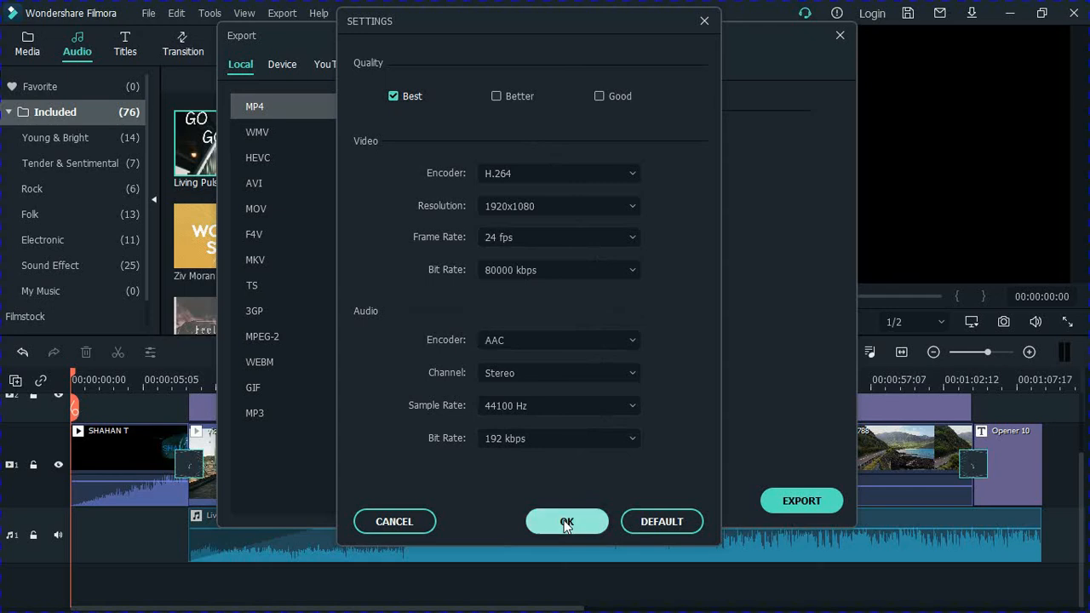
left_click(794, 504)
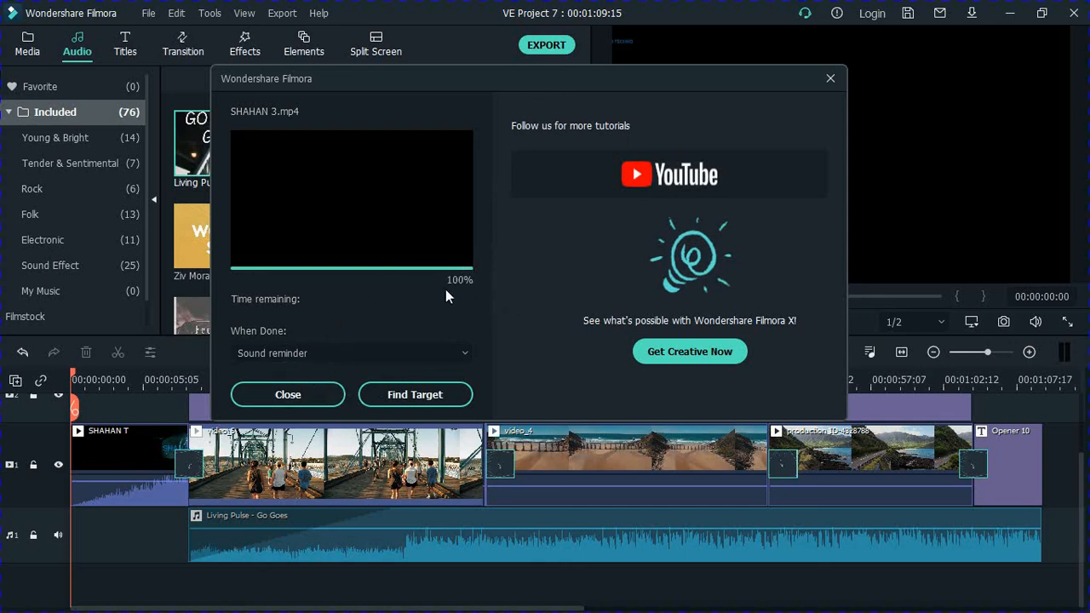
left_click(292, 396)
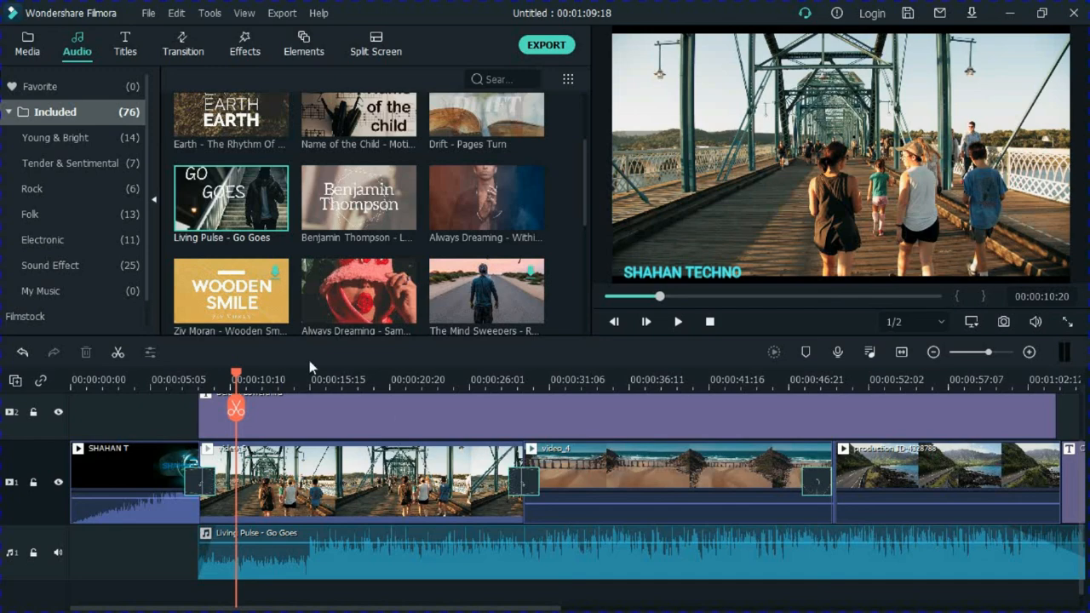
Play the timeline preview from 00:00:10:20 to check the bridge clip with its lower third and music, pausing at about 00:00:18.
left_click(679, 321)
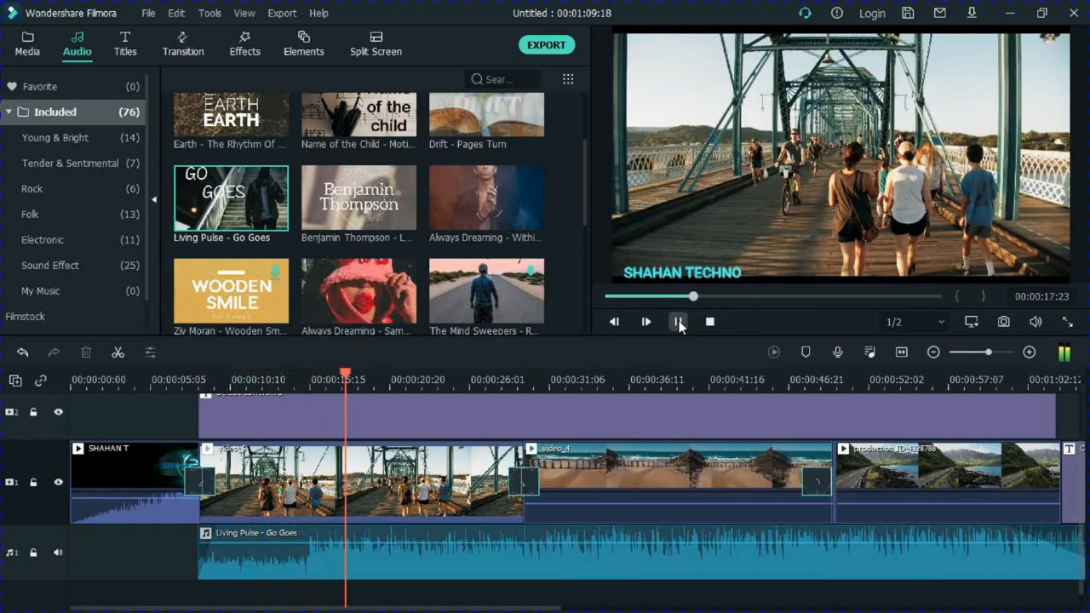
left_click(679, 322)
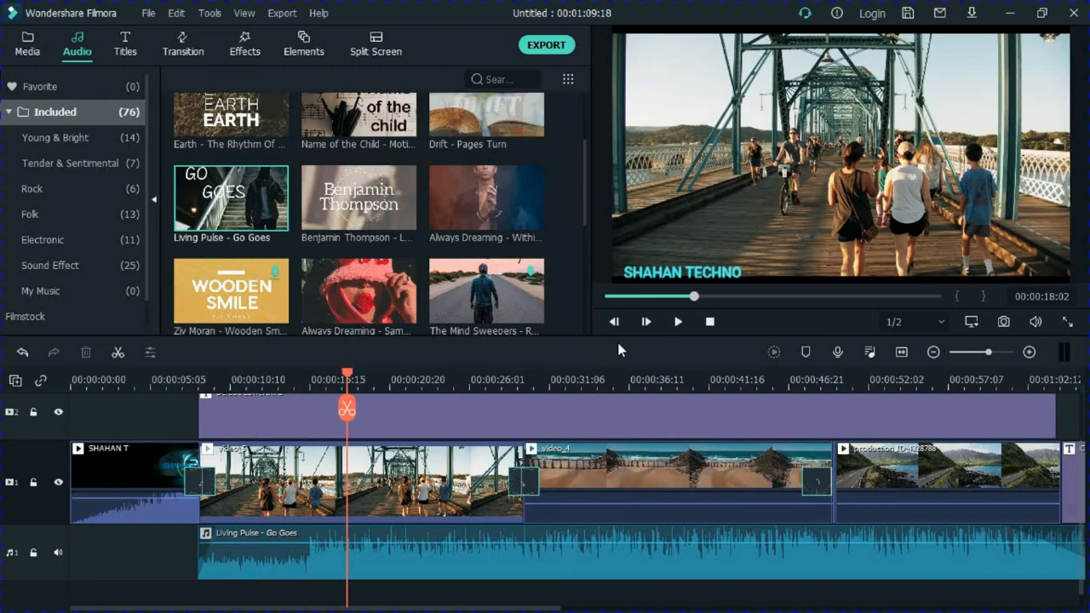